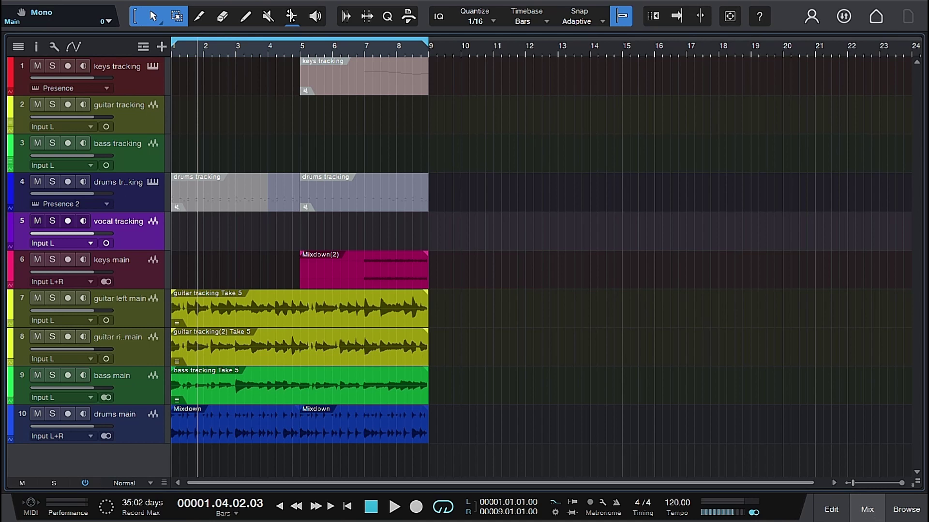
Open the mixer, show the input channels to check the vocal input level against the meter scale, and hide them again.
{"action": "left_click", "coordinate": [868, 512]}
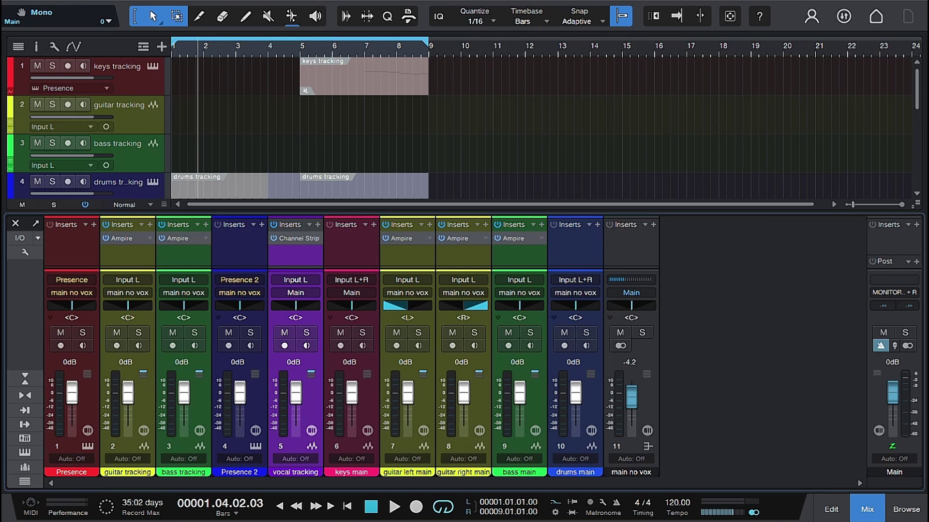
{"action": "left_click", "coordinate": [27, 409]}
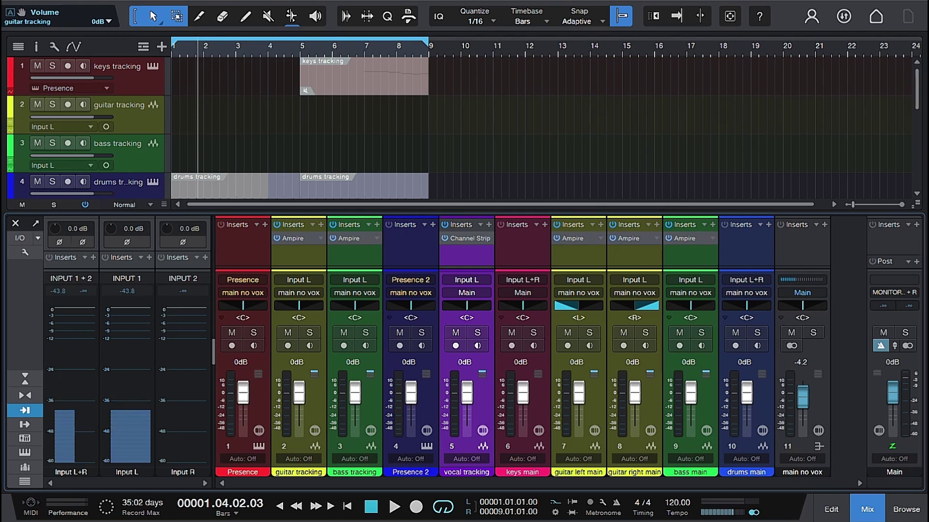
{"action": "mouse_move", "coordinate": [71, 328]}
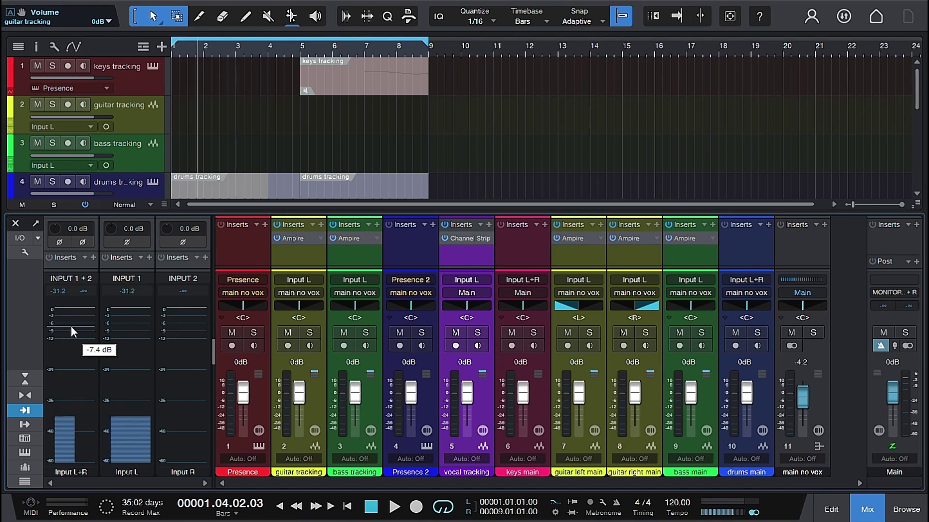
{"action": "left_click_drag", "start_coordinate": [72, 328], "coordinate": [70, 404]}
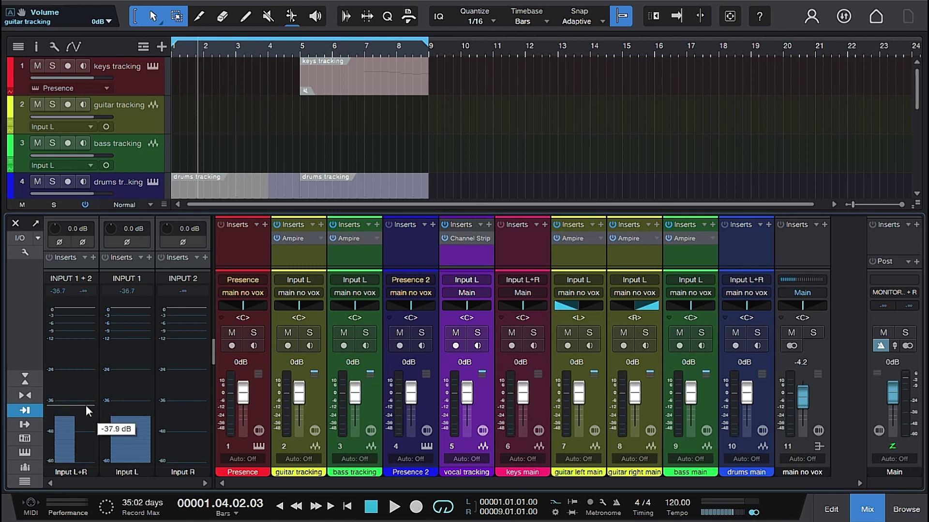
{"action": "left_click_drag", "start_coordinate": [85, 405], "coordinate": [36, 406]}
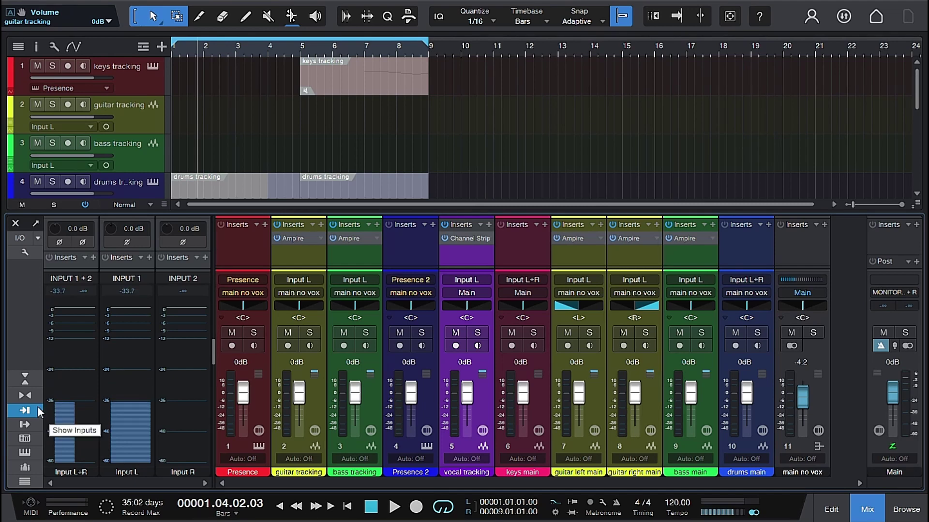
{"action": "left_click", "coordinate": [37, 407]}
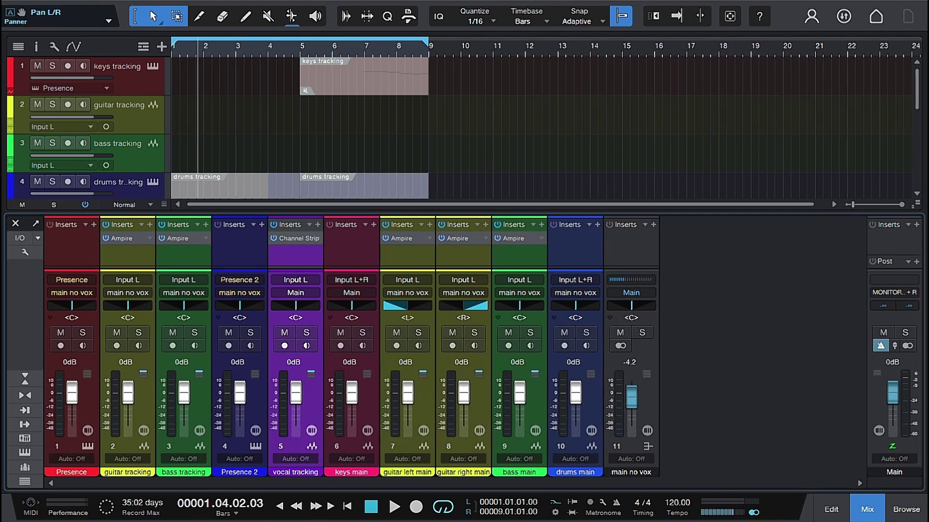
Set the main no vox bus volume to 0 dB.
{"action": "left_click", "coordinate": [629, 362]}
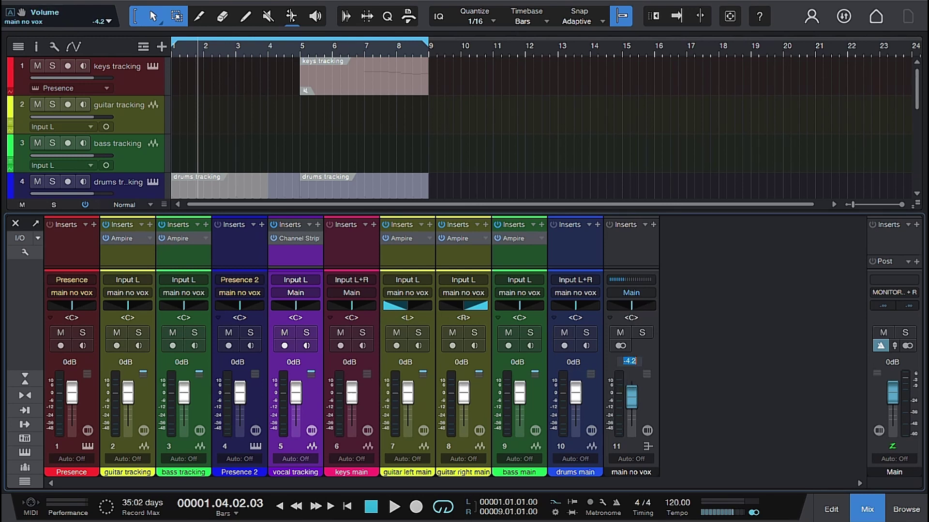
{"action": "type", "text": "0"}
{"action": "key", "text": "Return"}
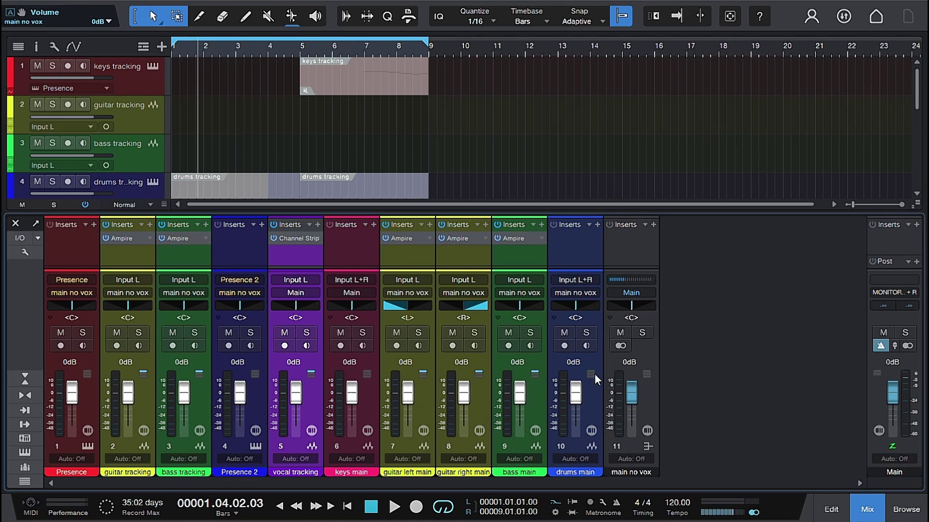
Recheck the input channel levels and lower the main no vox bus volume to about -4.6 dB.
{"action": "left_click", "coordinate": [36, 410]}
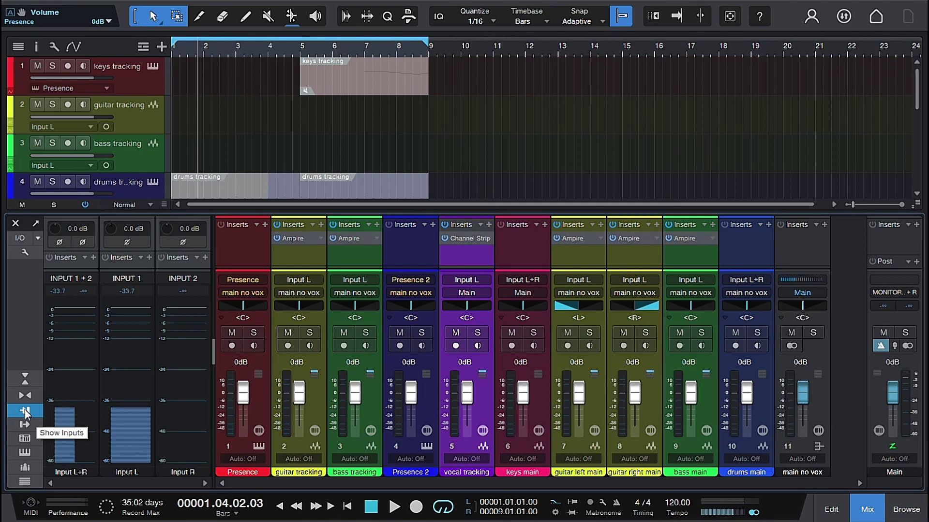
{"action": "left_click", "coordinate": [25, 411]}
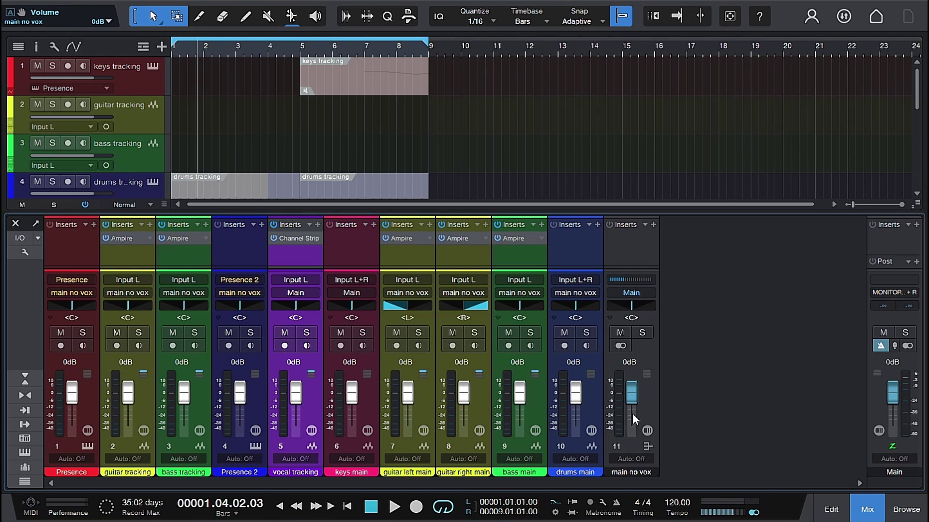
{"action": "left_click_drag", "start_coordinate": [632, 399], "coordinate": [632, 400]}
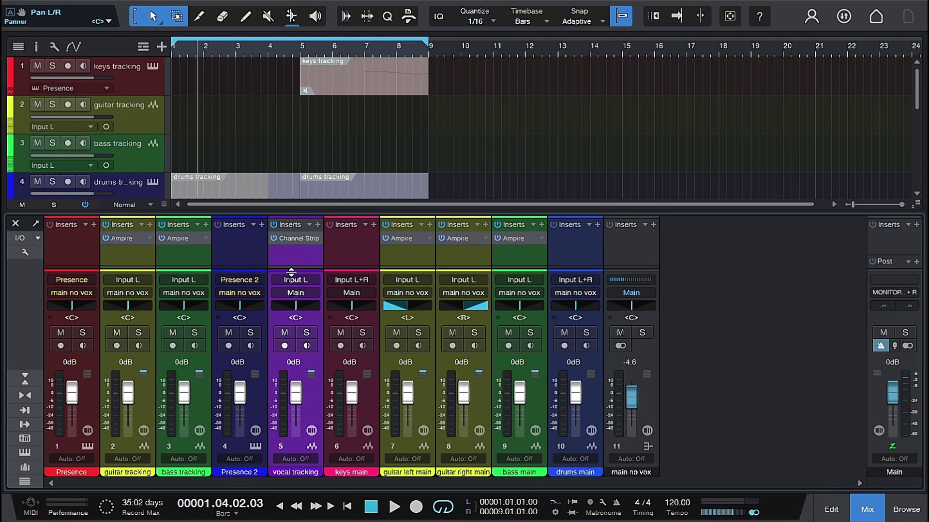
Review the Channel Strip's low cut, compressor and EQ settings on the vocal tracking channel, and close the plug-in.
{"action": "left_click", "coordinate": [295, 238]}
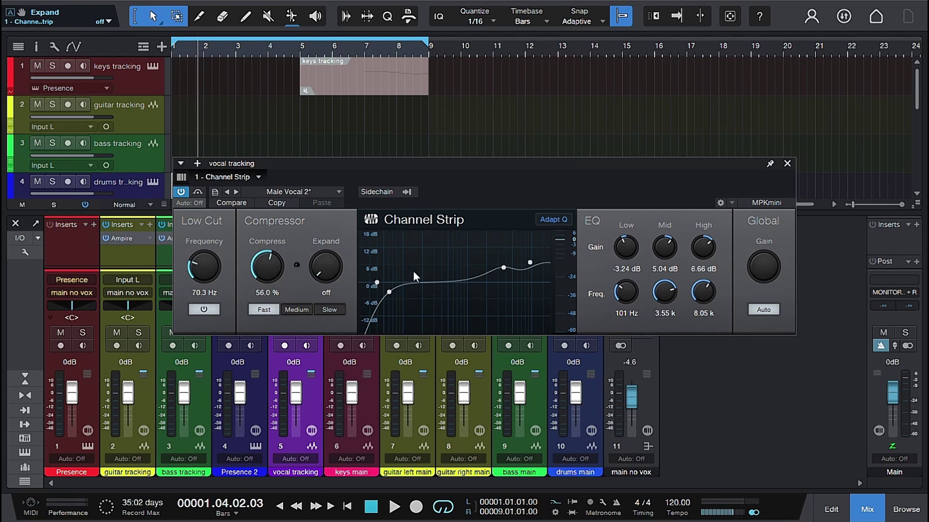
{"action": "left_click", "coordinate": [787, 165]}
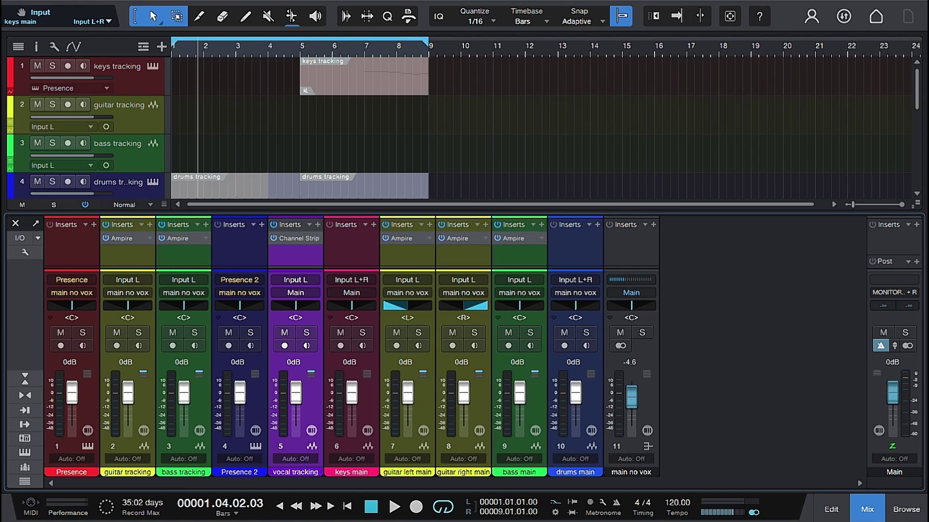
{"action": "left_click", "coordinate": [300, 239]}
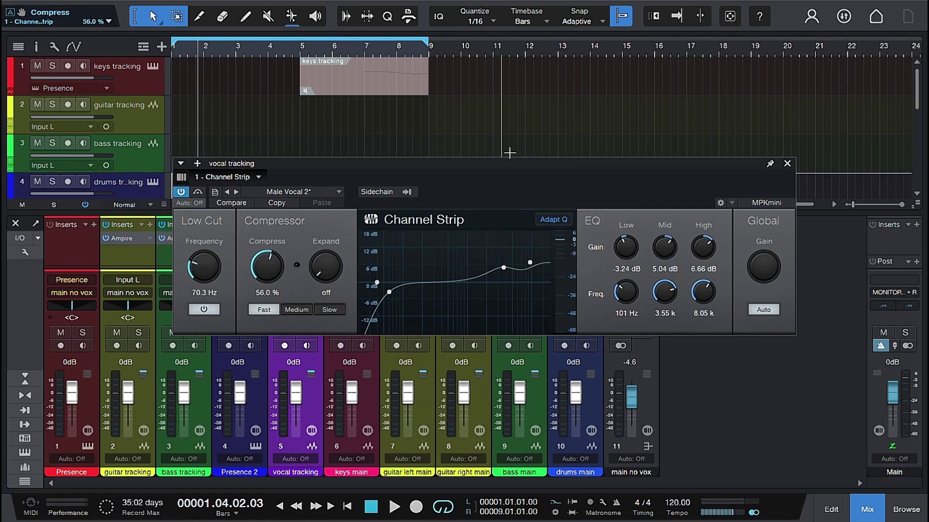
{"action": "left_click", "coordinate": [787, 164]}
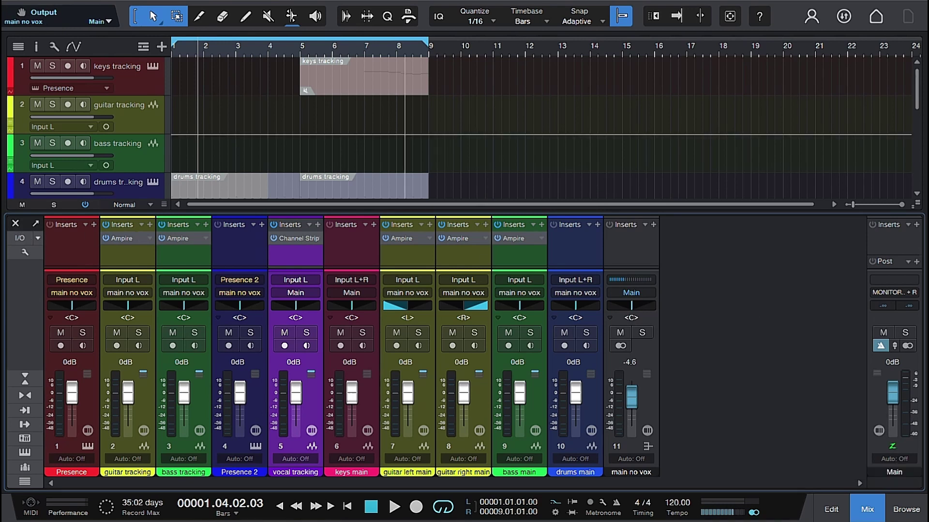
Save the song and close the mixer to return to the full arrangement.
{"action": "key", "text": "alt+f"}
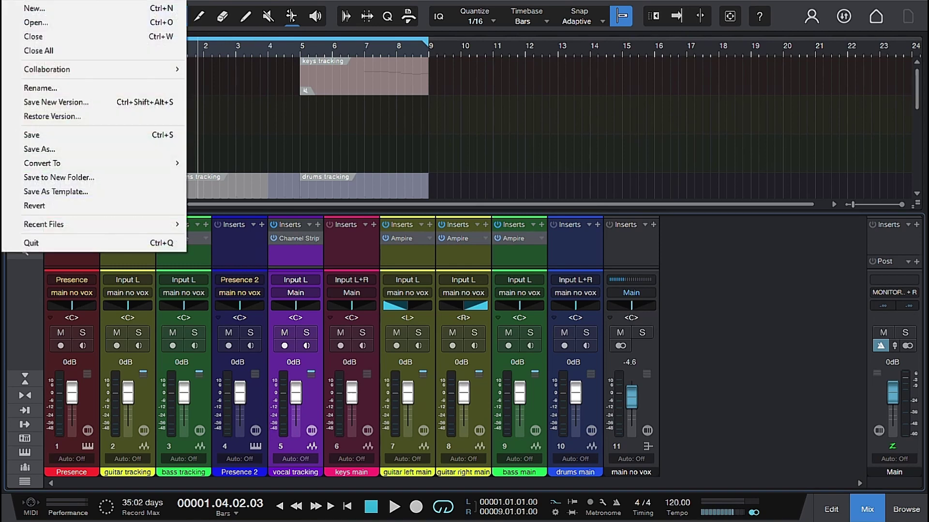
{"action": "left_click", "coordinate": [36, 135]}
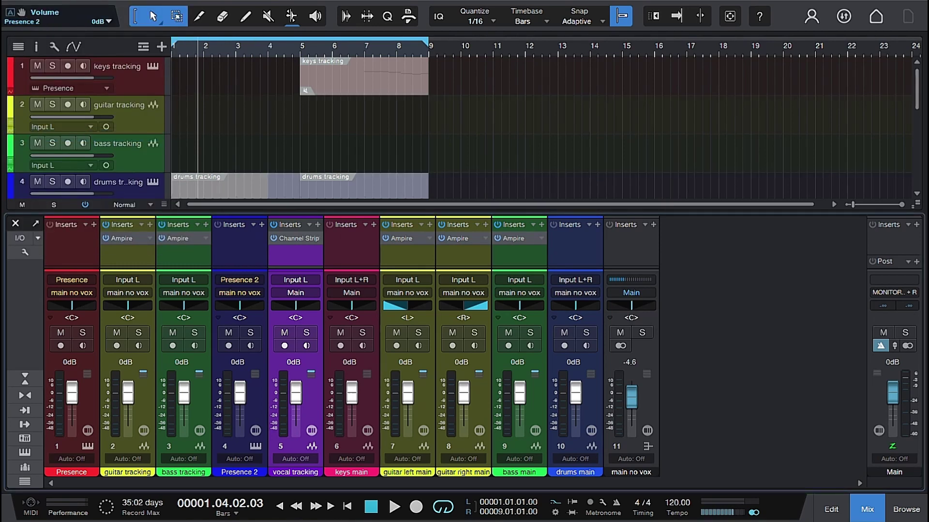
{"action": "left_click", "coordinate": [15, 223]}
{"action": "left_click", "coordinate": [56, 239]}
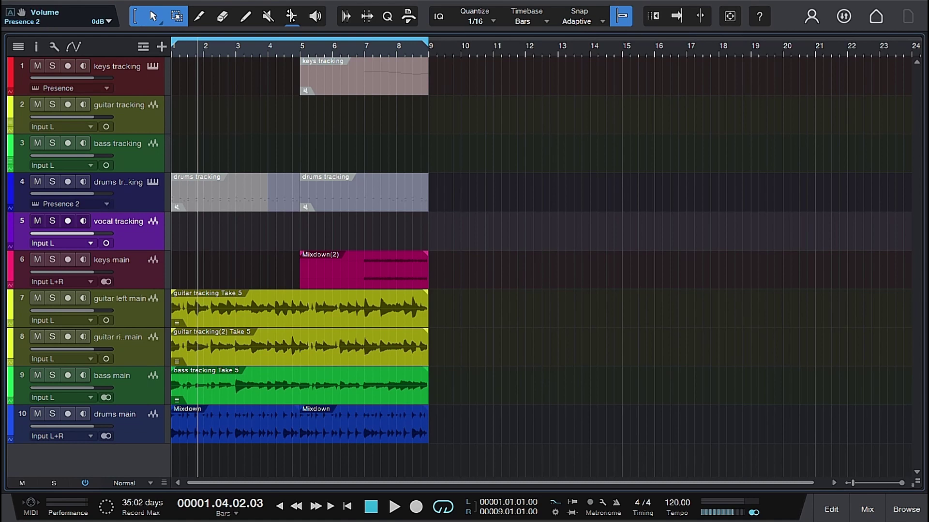
Arm the vocal tracking track, loop-record ten vocal takes across bars 1 to 9, and disarm the track.
{"action": "left_click", "coordinate": [69, 222]}
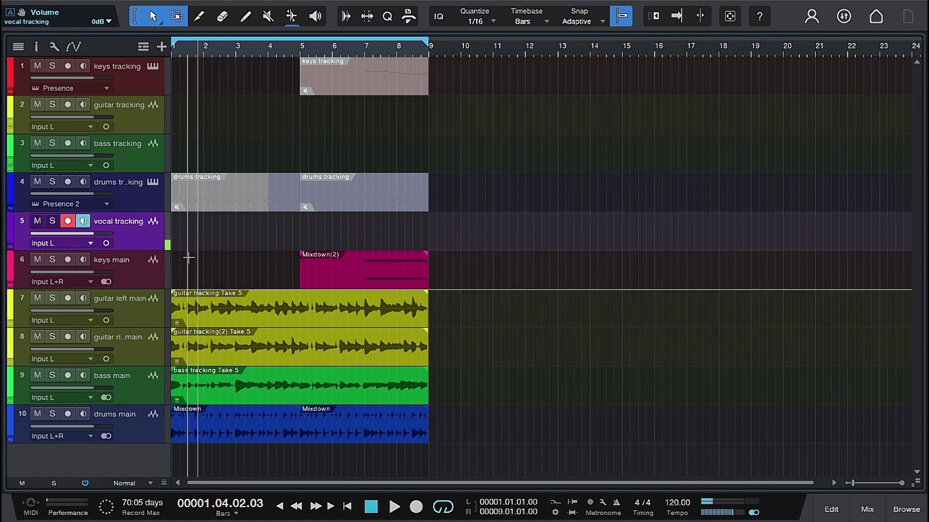
{"action": "left_click", "coordinate": [220, 246]}
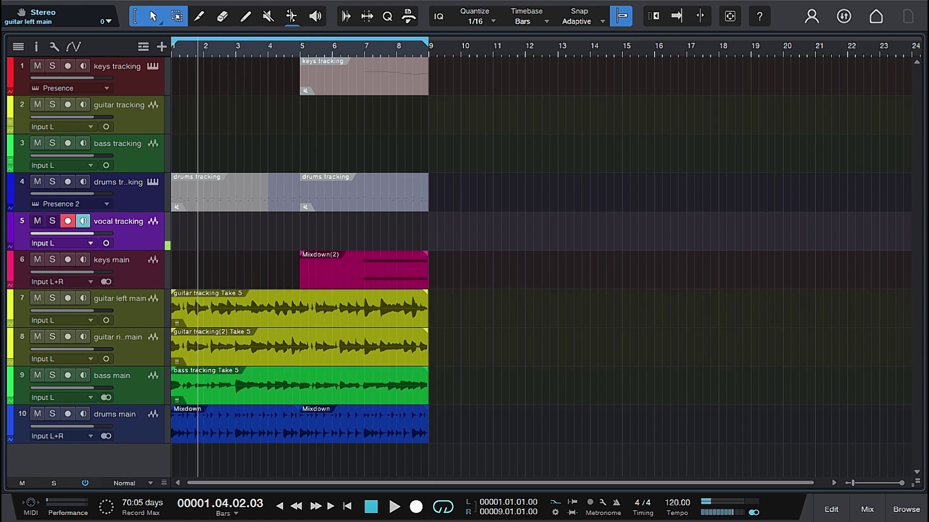
{"action": "left_click", "coordinate": [416, 507]}
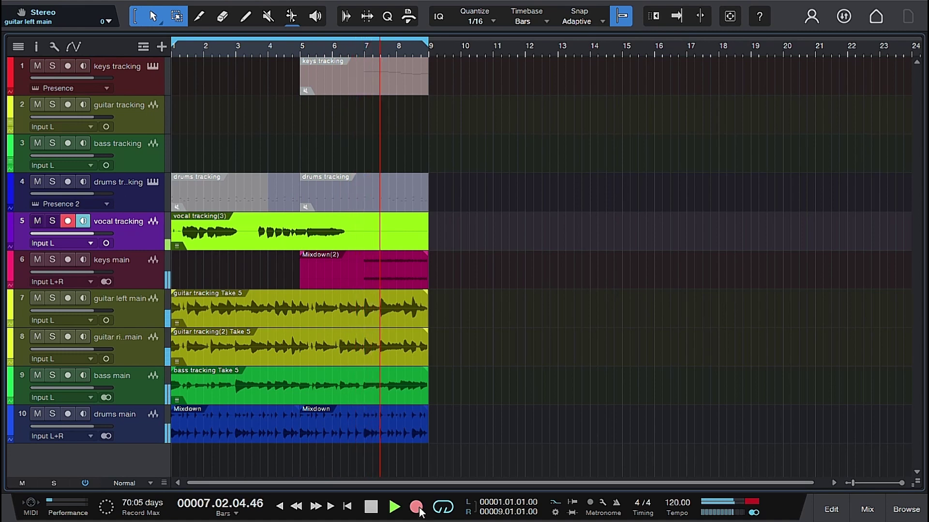
{"action": "left_click", "coordinate": [415, 507]}
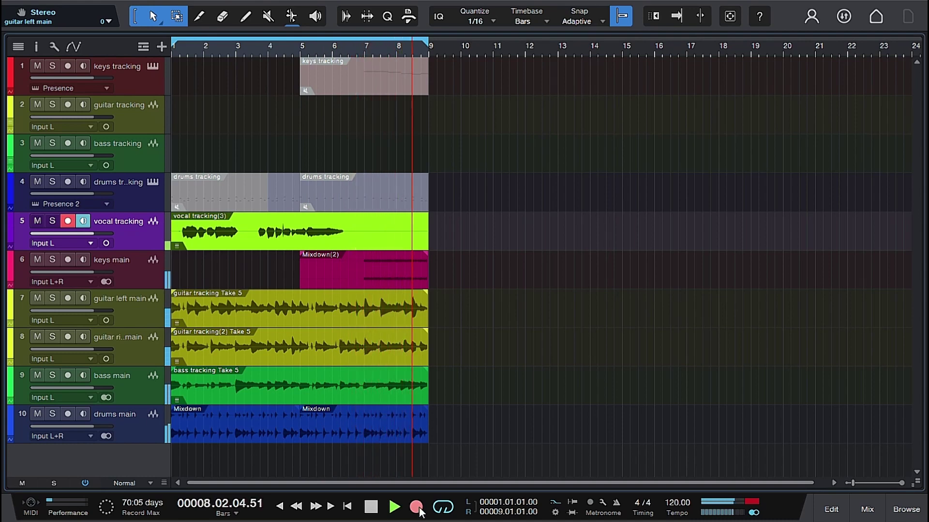
{"action": "key", "text": "space"}
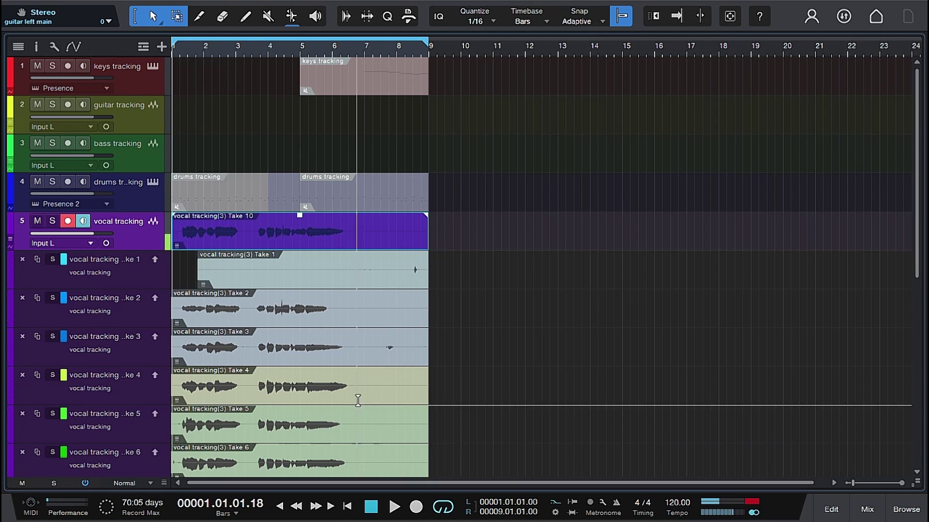
{"action": "left_click", "coordinate": [72, 220]}
Look through the recorded vocal takes and delete takes 1, 2, 3, 5 and 7 from the vocal tracking track.
{"action": "scroll", "coordinate": [75, 223], "scroll_direction": "down", "scroll_amount": 5}
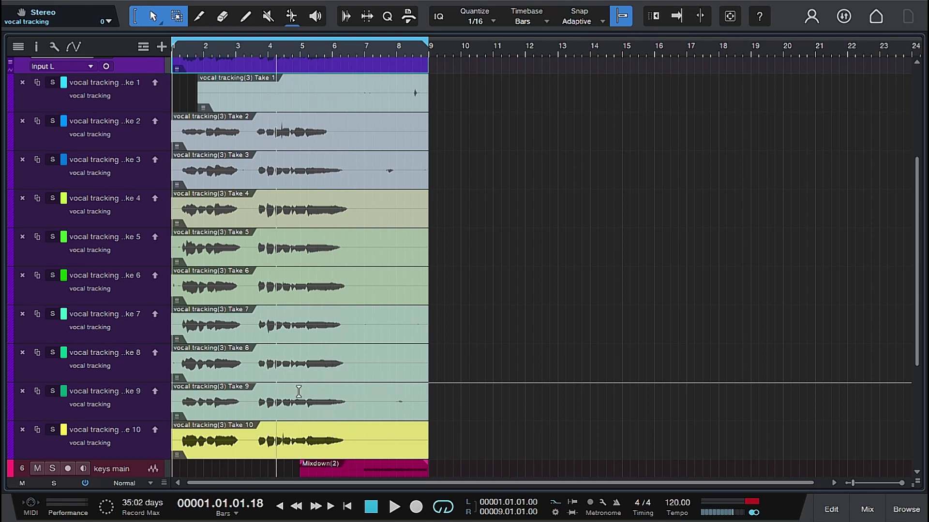
{"action": "scroll", "coordinate": [311, 418], "scroll_direction": "up", "scroll_amount": 2}
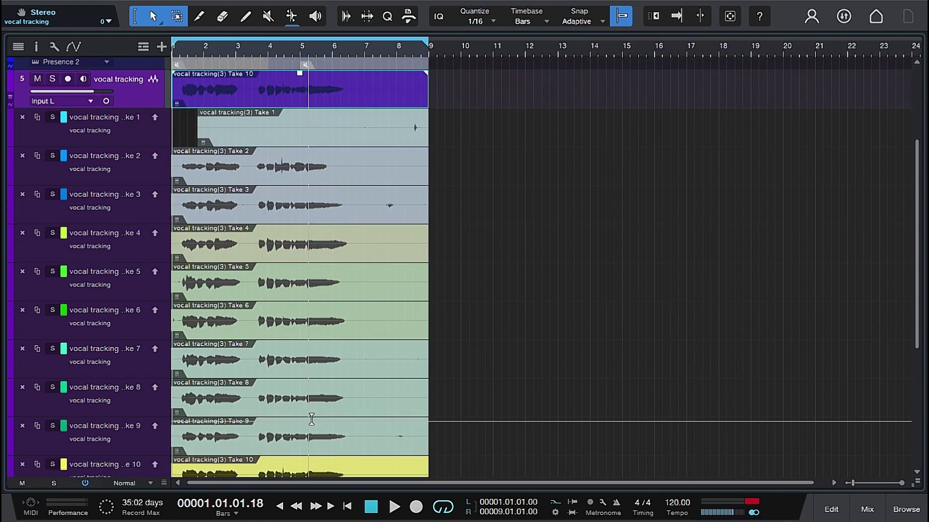
{"action": "scroll", "coordinate": [311, 418], "scroll_direction": "up", "scroll_amount": 6}
{"action": "scroll", "coordinate": [312, 419], "scroll_direction": "down", "scroll_amount": 6}
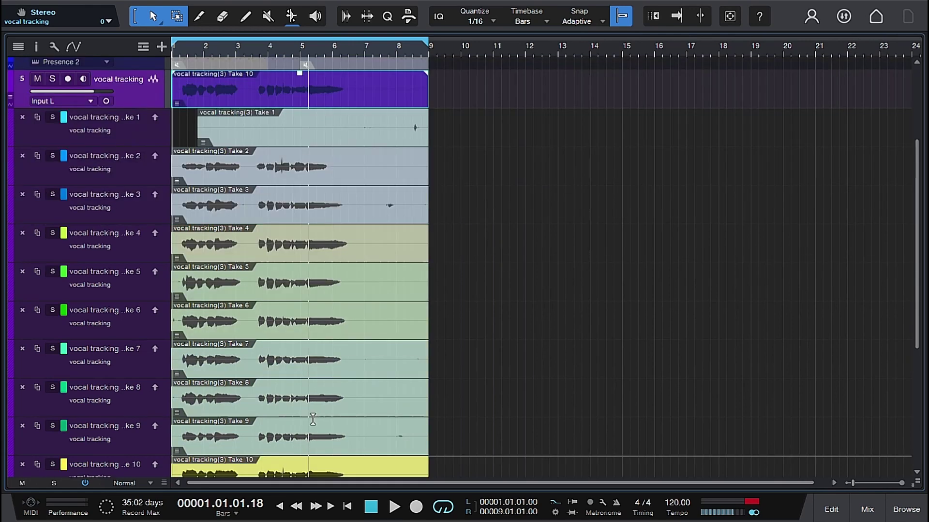
{"action": "scroll", "coordinate": [335, 418], "scroll_direction": "down", "scroll_amount": 4}
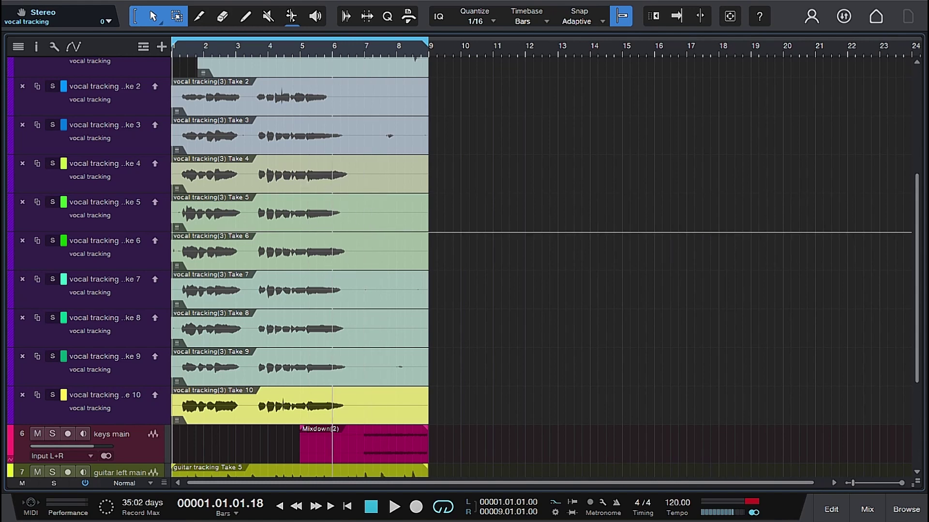
{"action": "scroll", "coordinate": [260, 255], "scroll_direction": "up", "scroll_amount": 1}
{"action": "scroll", "coordinate": [260, 255], "scroll_direction": "up", "scroll_amount": 3}
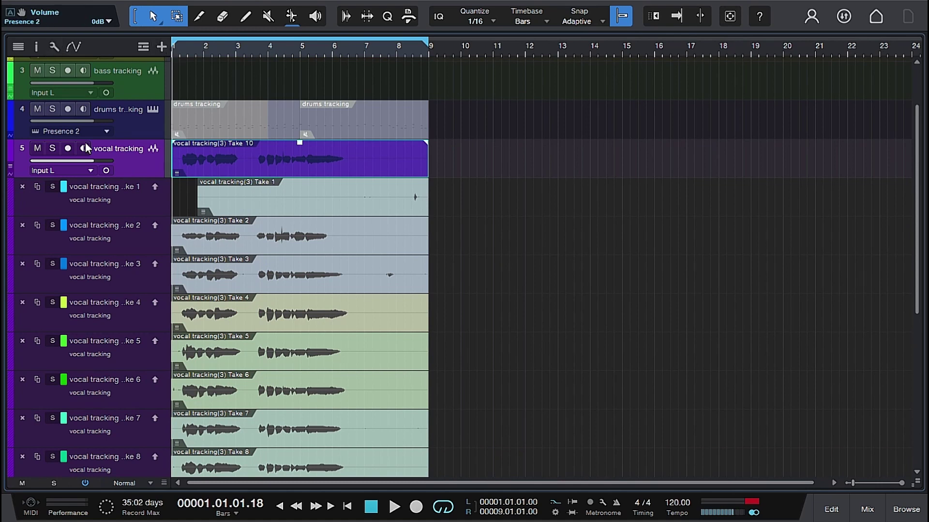
{"action": "left_click", "coordinate": [22, 187]}
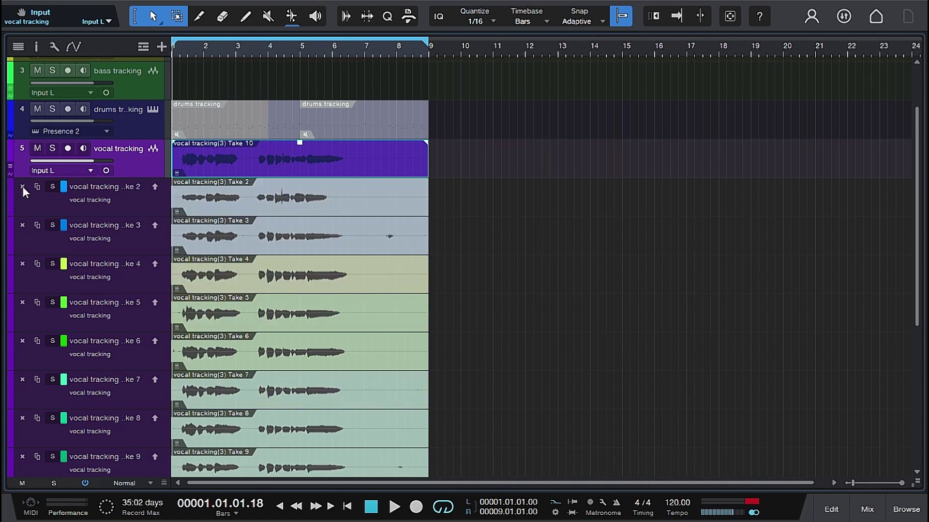
{"action": "left_click", "coordinate": [23, 187]}
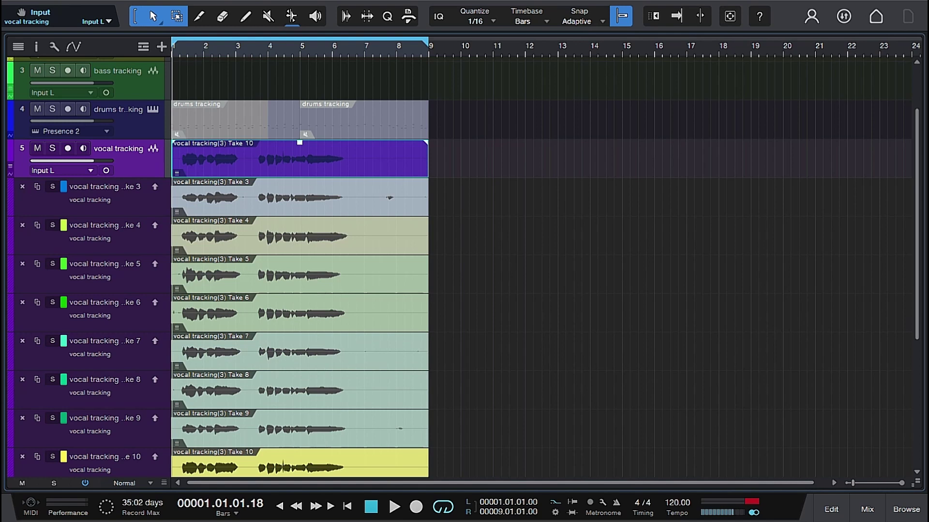
{"action": "left_click", "coordinate": [22, 187]}
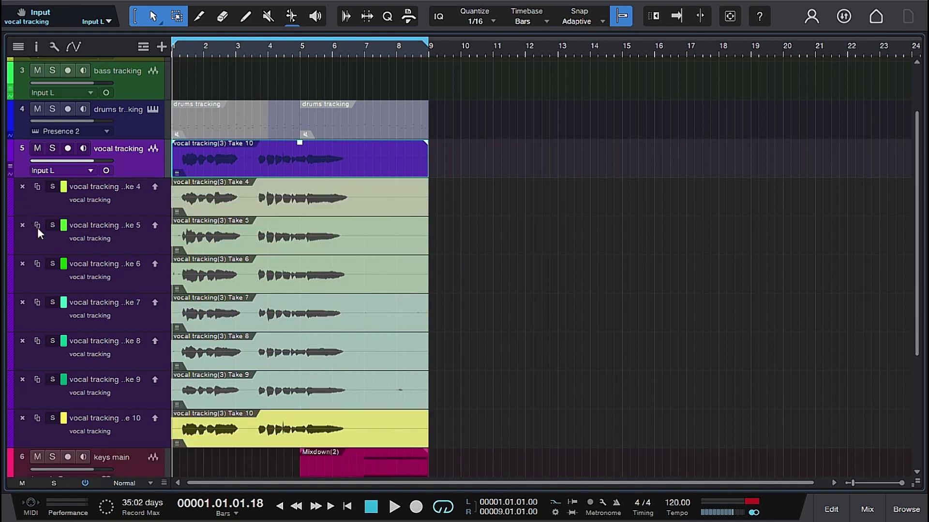
{"action": "left_click", "coordinate": [22, 226]}
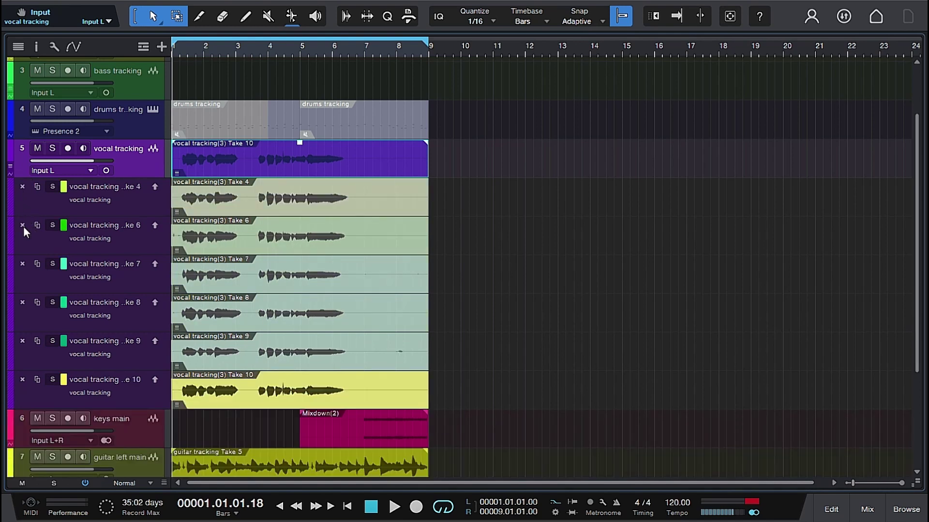
{"action": "left_click", "coordinate": [22, 264]}
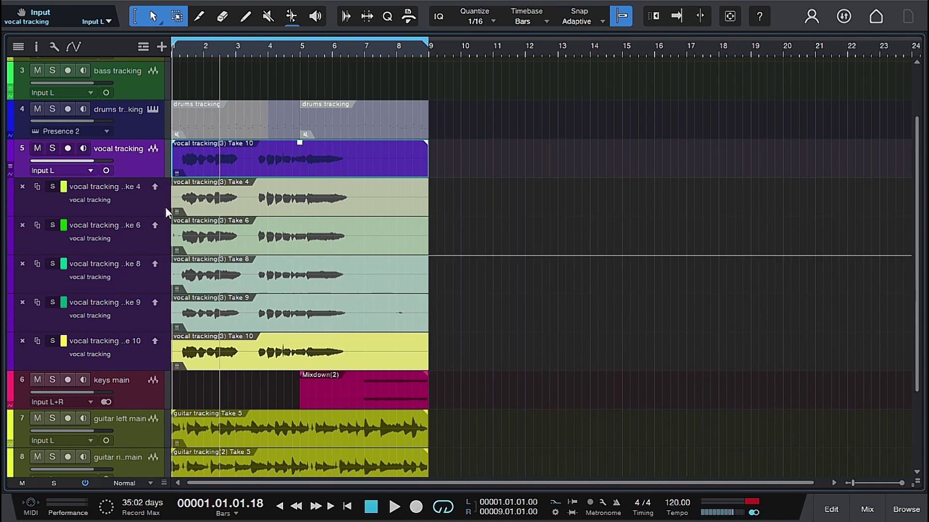
Audition vocal takes 4, 6, 8, 9 and 10 by soloing each one in turn during playback.
{"action": "left_click", "coordinate": [52, 187]}
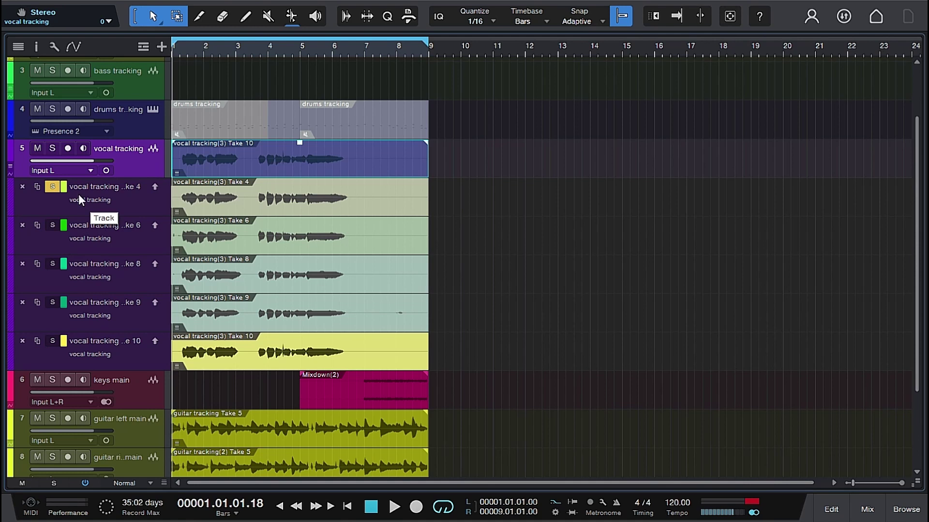
{"action": "key", "text": "space"}
{"action": "left_click", "coordinate": [53, 226]}
{"action": "left_click", "coordinate": [52, 264]}
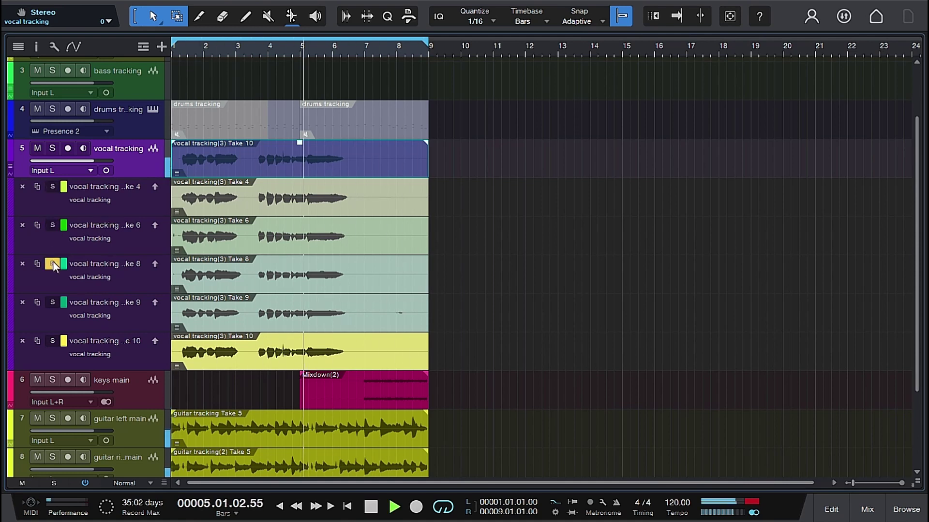
{"action": "left_click", "coordinate": [52, 301]}
{"action": "left_click", "coordinate": [51, 341]}
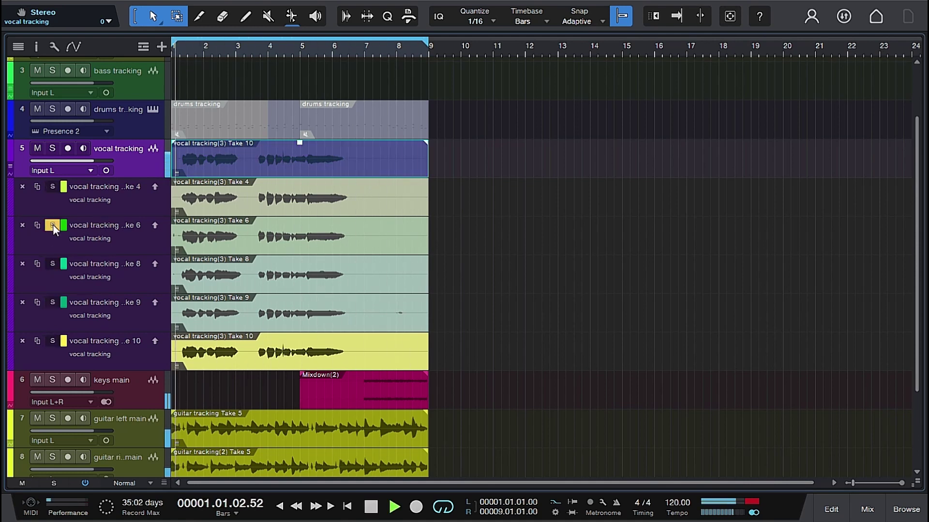
{"action": "key", "text": "space"}
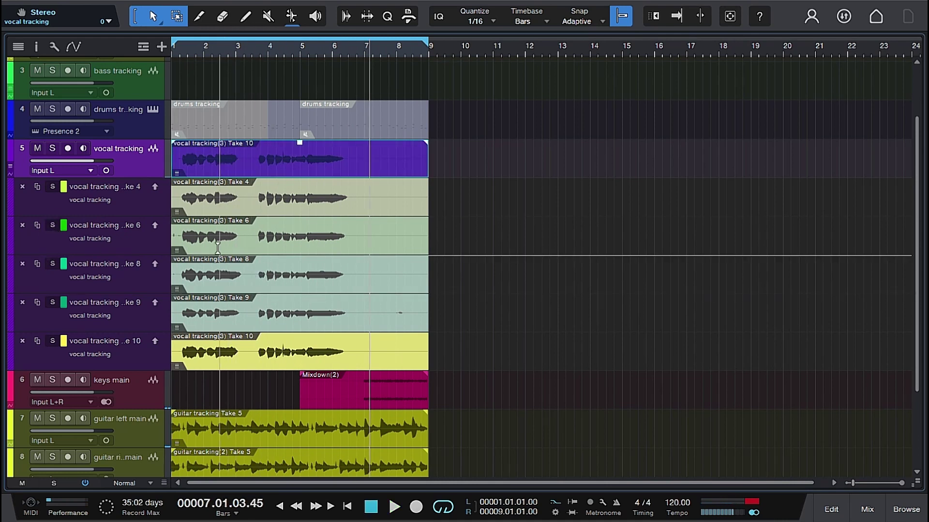
Use all of take 6 as the vocal tracking track's active take and collapse the take layers.
{"action": "left_click_drag", "start_coordinate": [177, 239], "coordinate": [423, 239]}
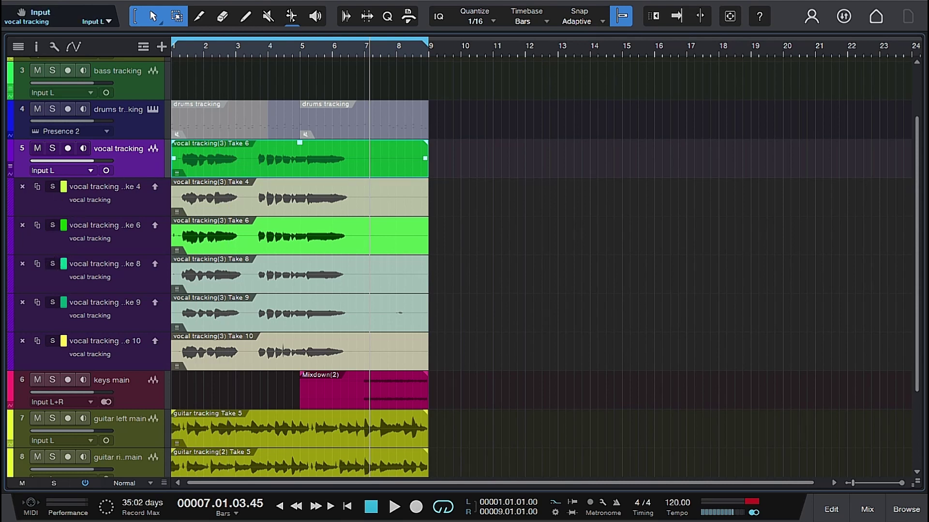
{"action": "left_click", "coordinate": [10, 166]}
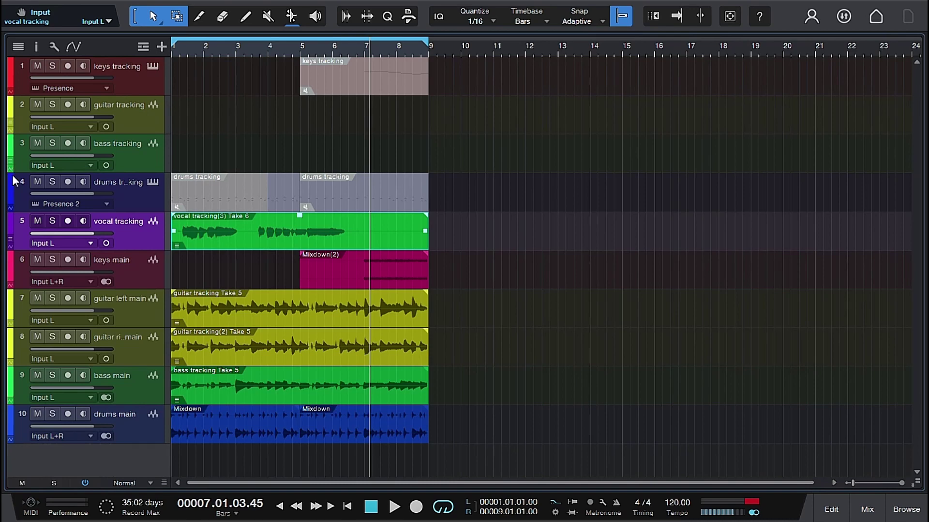
{"action": "left_click", "coordinate": [12, 237]}
{"action": "left_click", "coordinate": [13, 237]}
Duplicate the vocal tracking track without its content and move the take 6 event onto the duplicate at bar 1.
{"action": "right_click", "coordinate": [149, 236]}
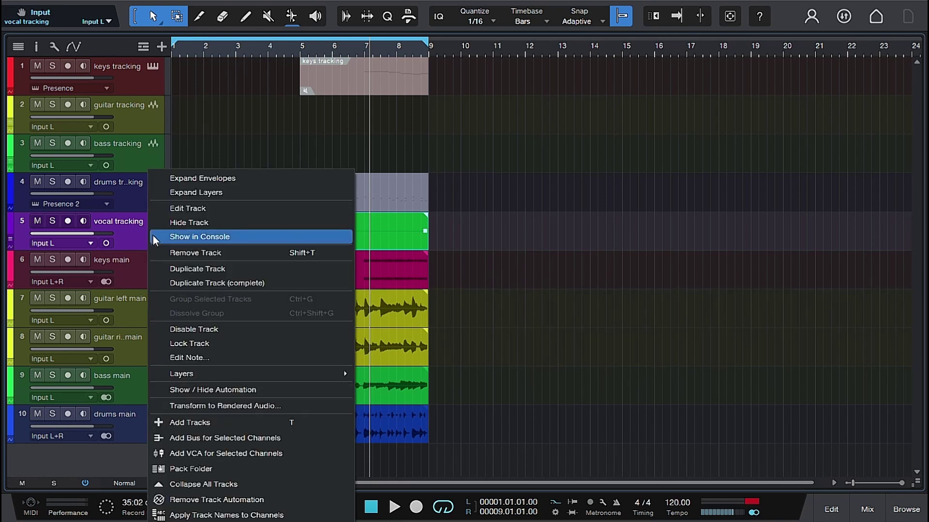
{"action": "left_click", "coordinate": [178, 271]}
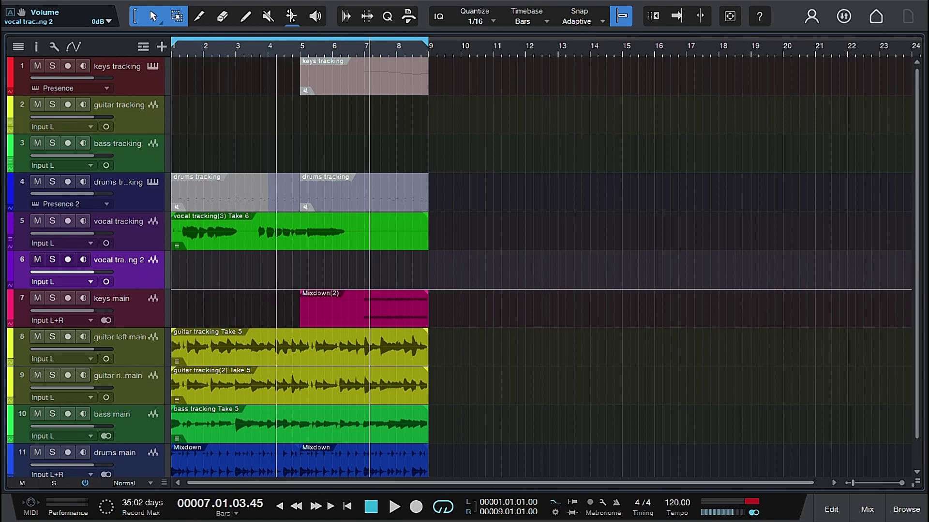
{"action": "left_click", "coordinate": [240, 237]}
{"action": "left_click_drag", "start_coordinate": [240, 236], "coordinate": [287, 286]}
Play back the moved vocal and bypass the Channel Strip insert on the vocal tracking 2 channel in the mixer.
{"action": "key", "text": "space"}
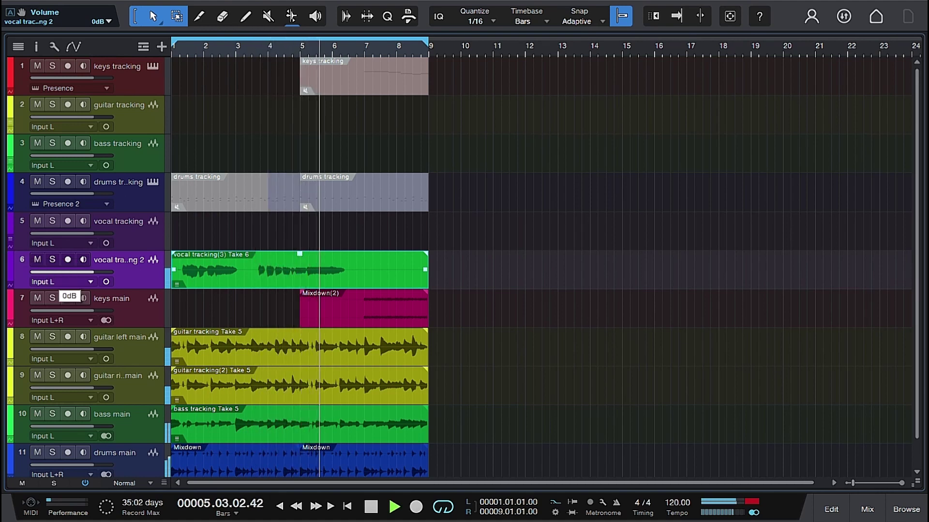
{"action": "key", "text": "space"}
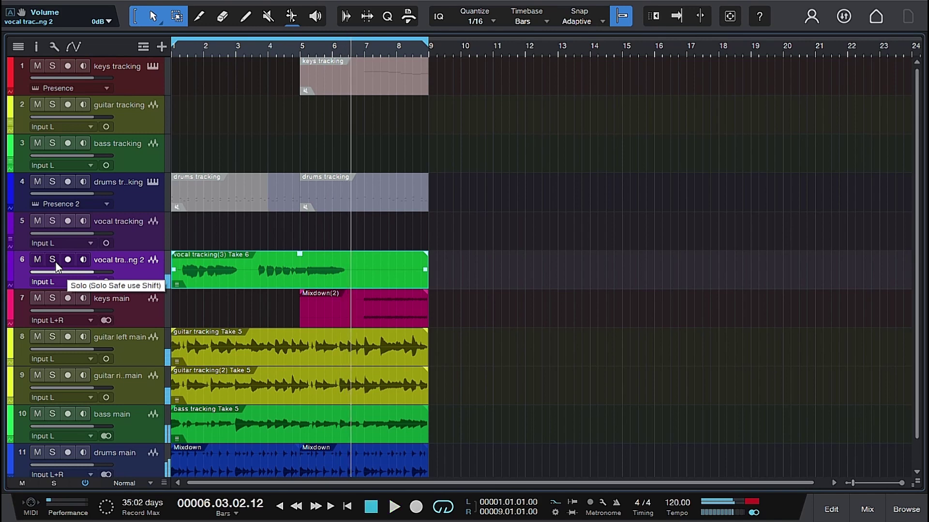
{"action": "left_click", "coordinate": [868, 508]}
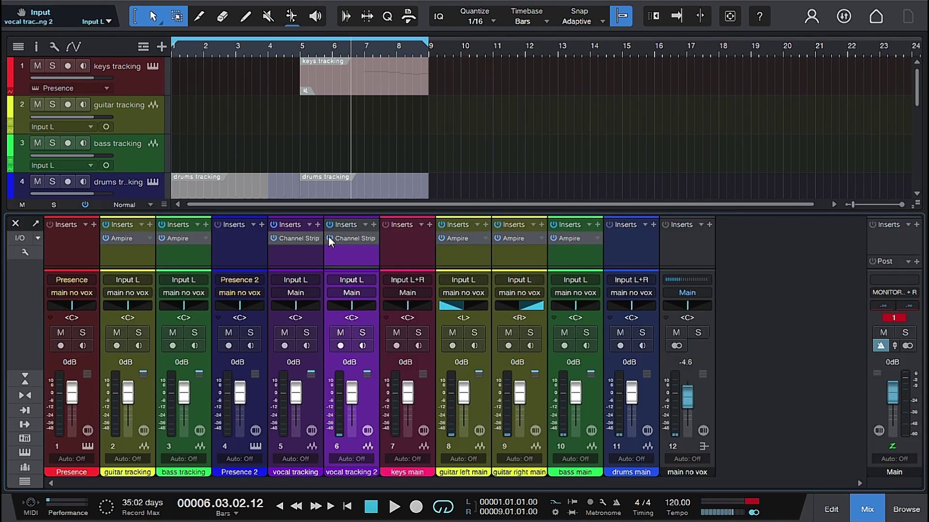
{"action": "left_click", "coordinate": [15, 223]}
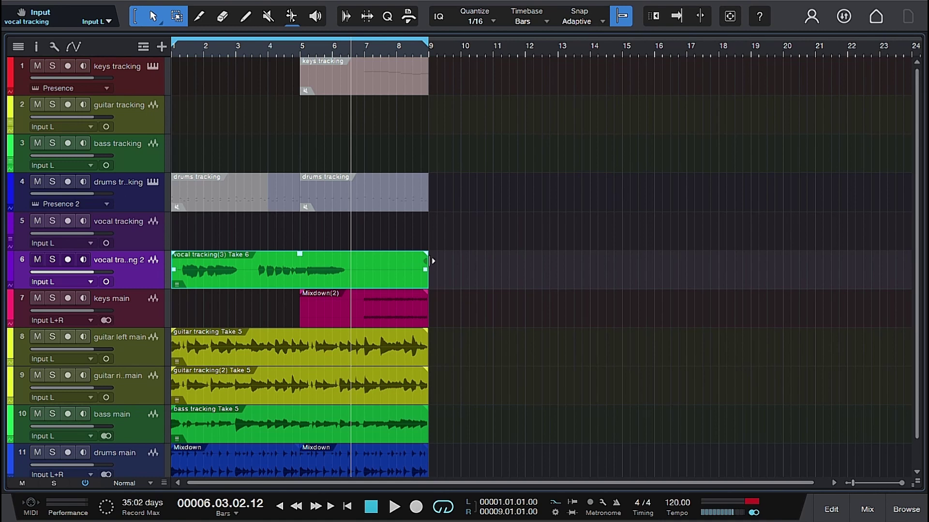
Raise the vocal tracking 2 channel volume to +1.7 dB during playback, and close the mixer.
{"action": "key", "text": "space"}
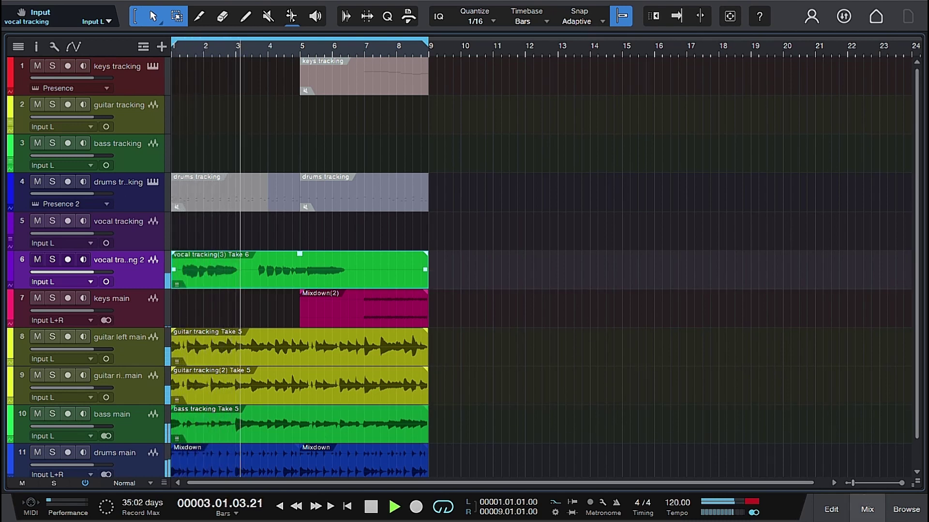
{"action": "left_click", "coordinate": [865, 502]}
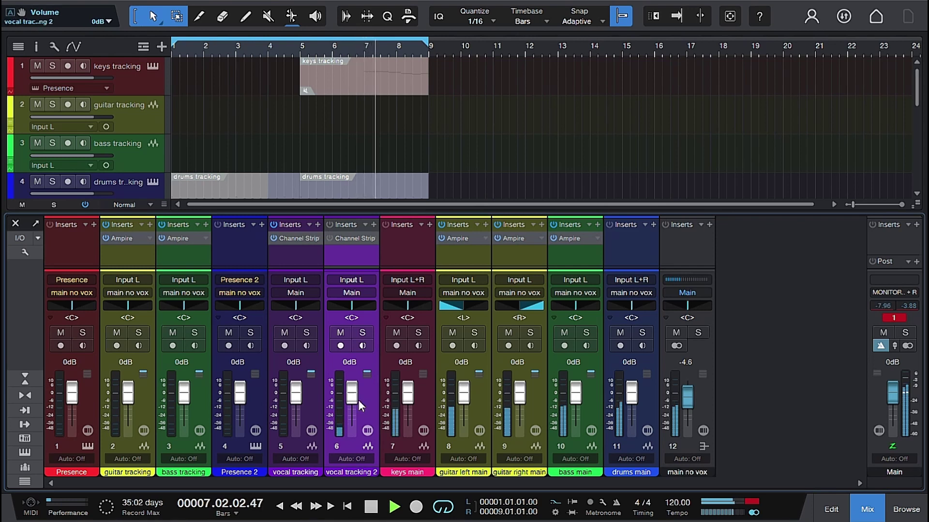
{"action": "left_click_drag", "start_coordinate": [350, 399], "coordinate": [350, 397]}
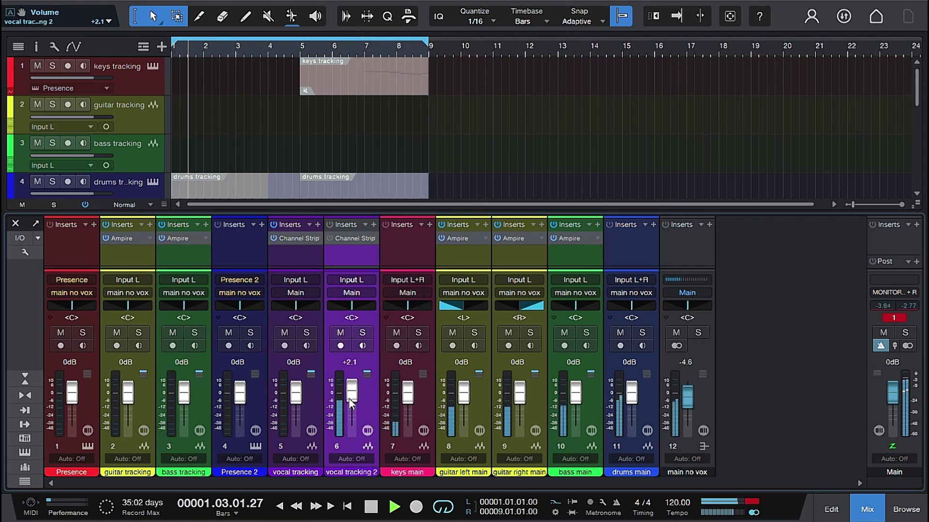
{"action": "left_click_drag", "start_coordinate": [350, 397], "coordinate": [350, 398]}
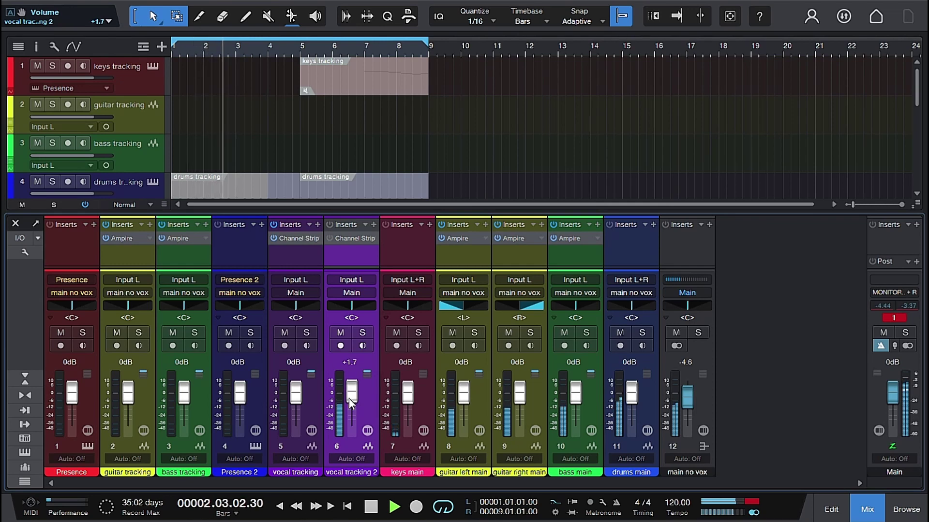
{"action": "left_click", "coordinate": [16, 223]}
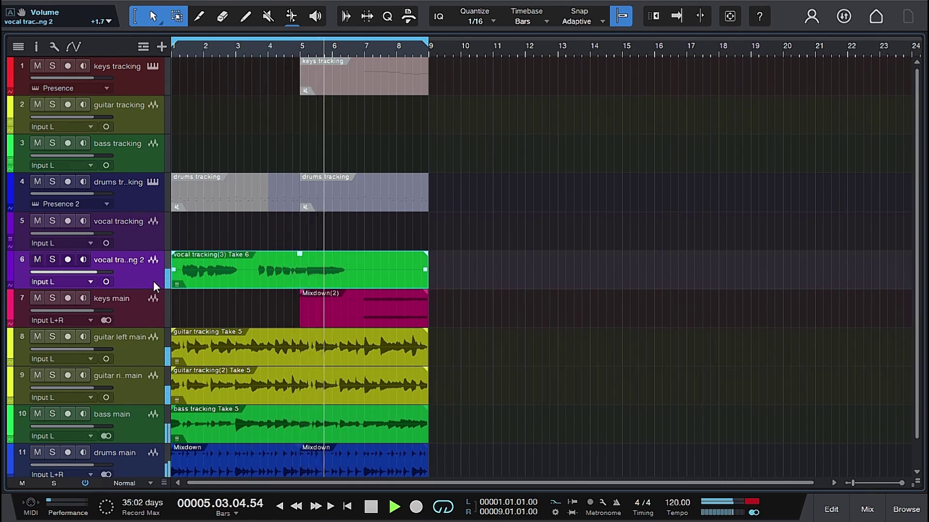
{"action": "key", "text": "space"}
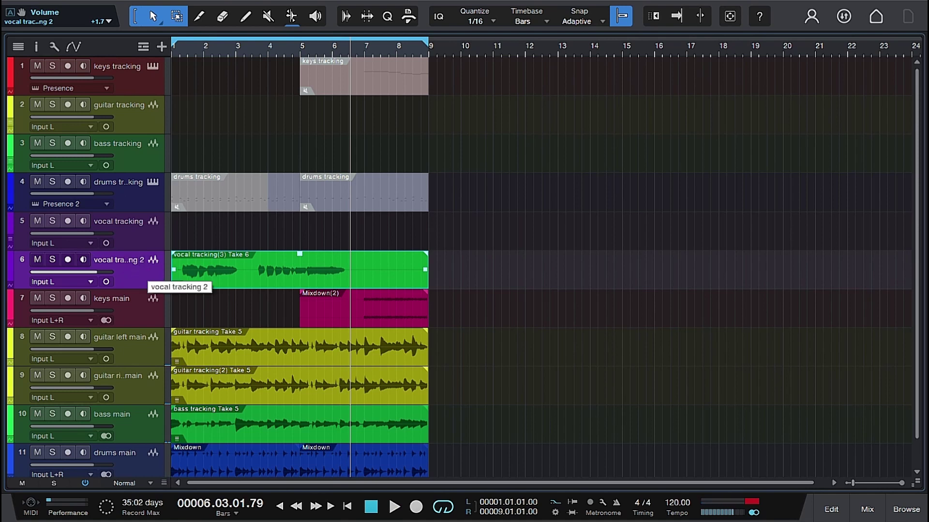
Rename the vocal tracking 2 track as "vocal main" and move it below the drums main track.
{"action": "double_click", "coordinate": [136, 264]}
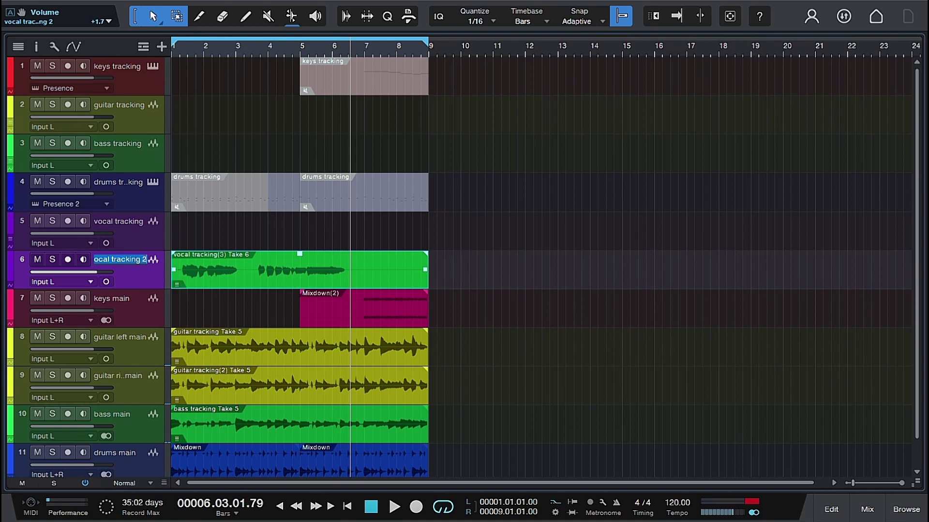
{"action": "left_click", "coordinate": [144, 260]}
{"action": "key", "text": "BackSpace"}
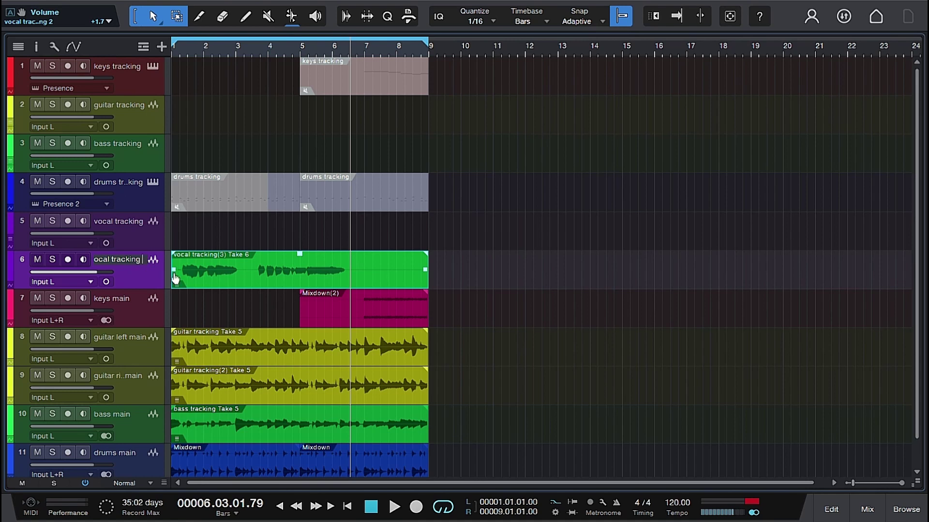
{"action": "key", "text": "BackSpace"}
{"action": "key", "text": "BackSpace"}
{"action": "key", "text": "BackSpace"}
{"action": "key", "text": "BackSpace"}
{"action": "key", "text": "BackSpace"}
{"action": "key", "text": "BackSpace"}
{"action": "key", "text": "BackSpace"}
{"action": "key", "text": "BackSpace"}
{"action": "key", "text": "BackSpace"}
{"action": "type", "text": "main"}
{"action": "key", "text": "Return"}
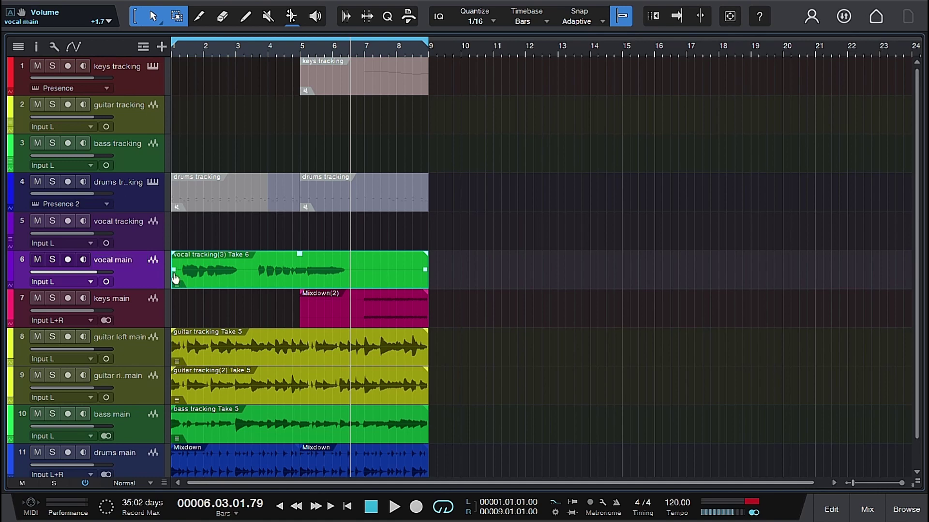
{"action": "left_click_drag", "start_coordinate": [149, 277], "coordinate": [149, 468]}
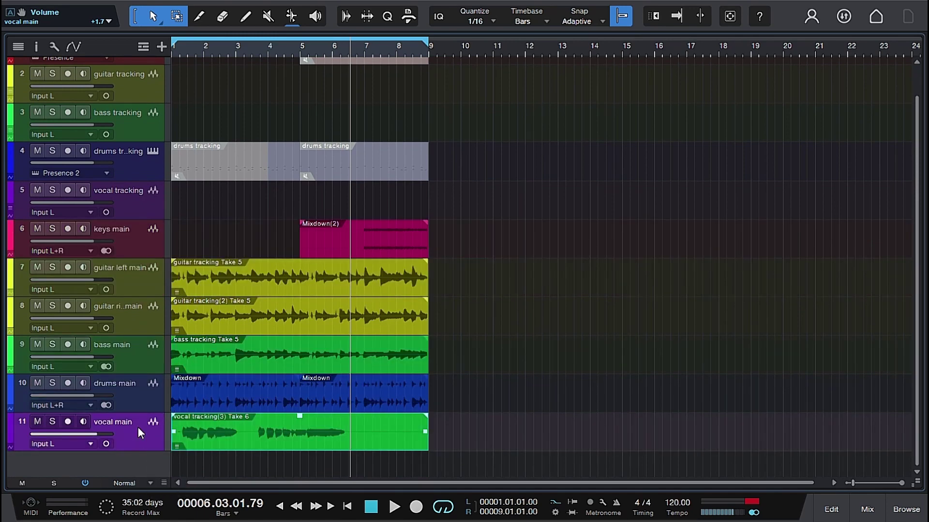
Bounce the take 6 event on the vocal main track to a new audio clip on the same track.
{"action": "right_click", "coordinate": [213, 436]}
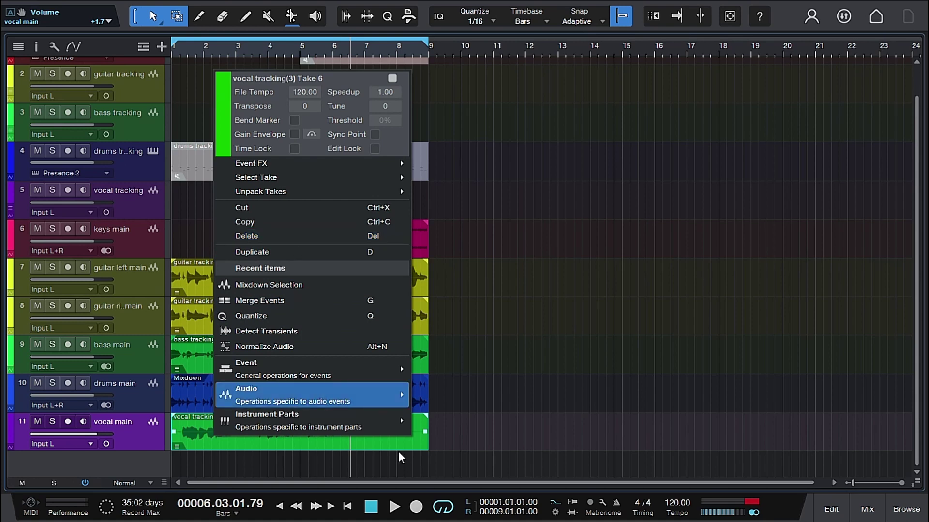
{"action": "mouse_move", "coordinate": [331, 393]}
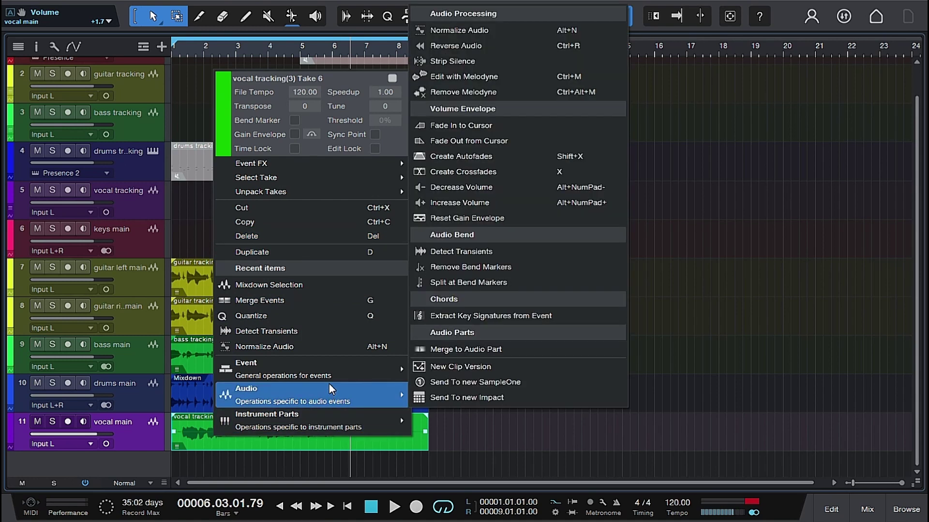
{"action": "mouse_move", "coordinate": [329, 370]}
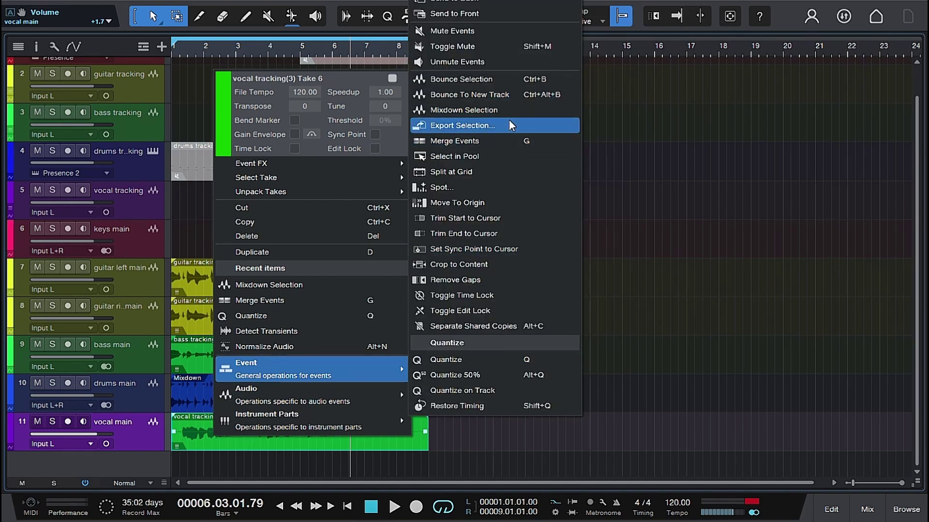
{"action": "left_click", "coordinate": [519, 95]}
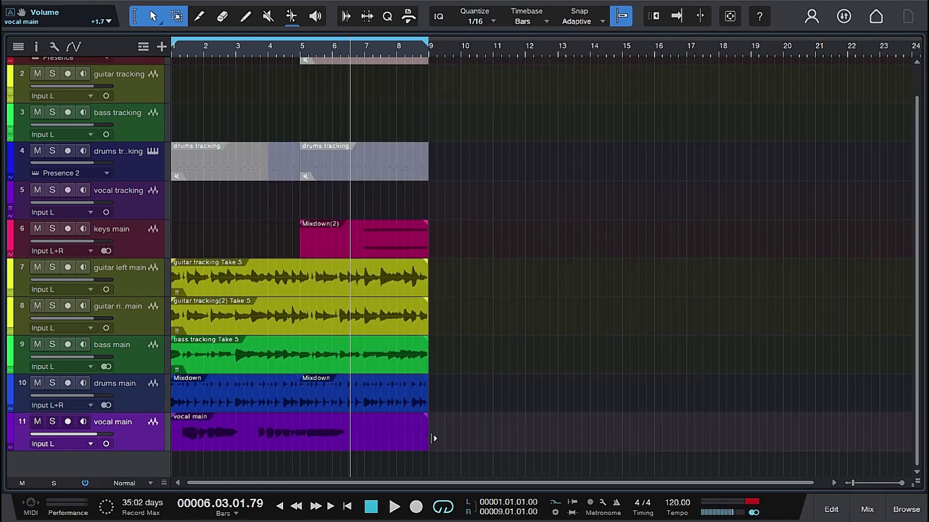
Set the colour of the bounced vocal main event to purple.
{"action": "right_click", "coordinate": [379, 435]}
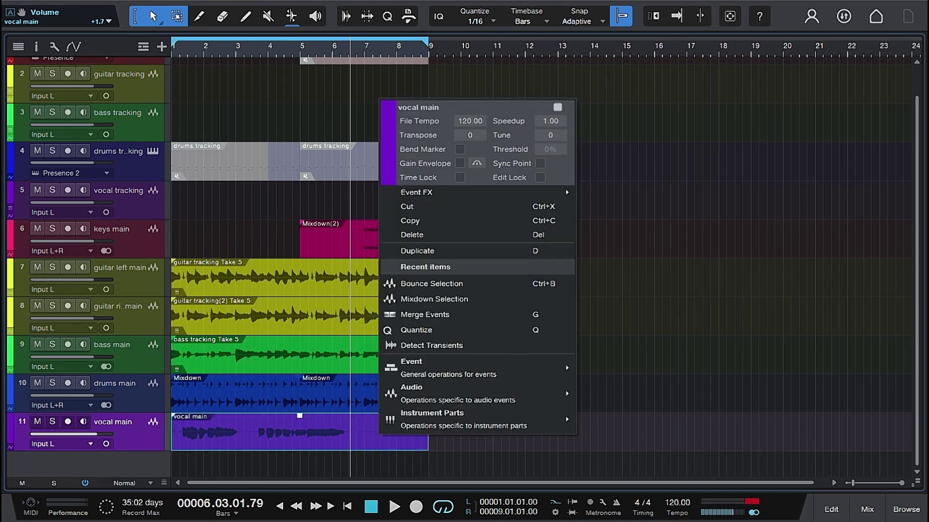
{"action": "left_click", "coordinate": [387, 160]}
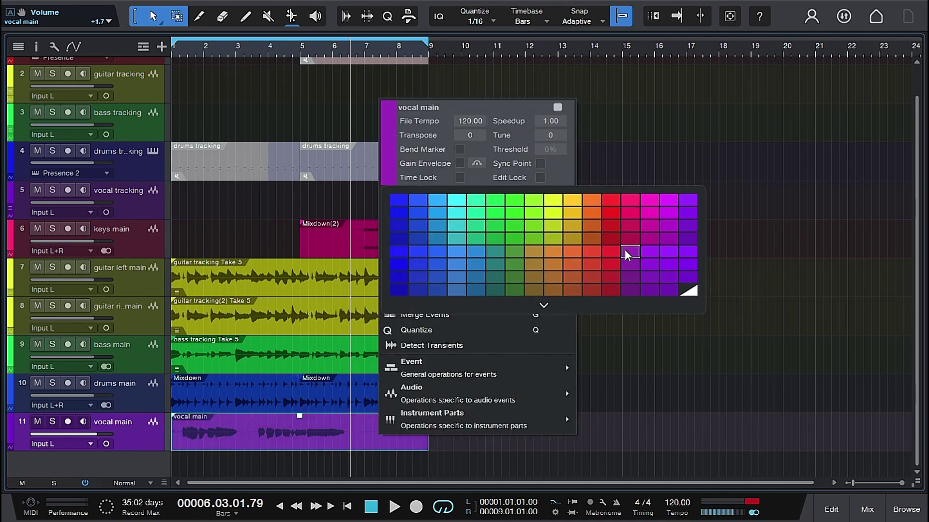
{"action": "left_click", "coordinate": [687, 266]}
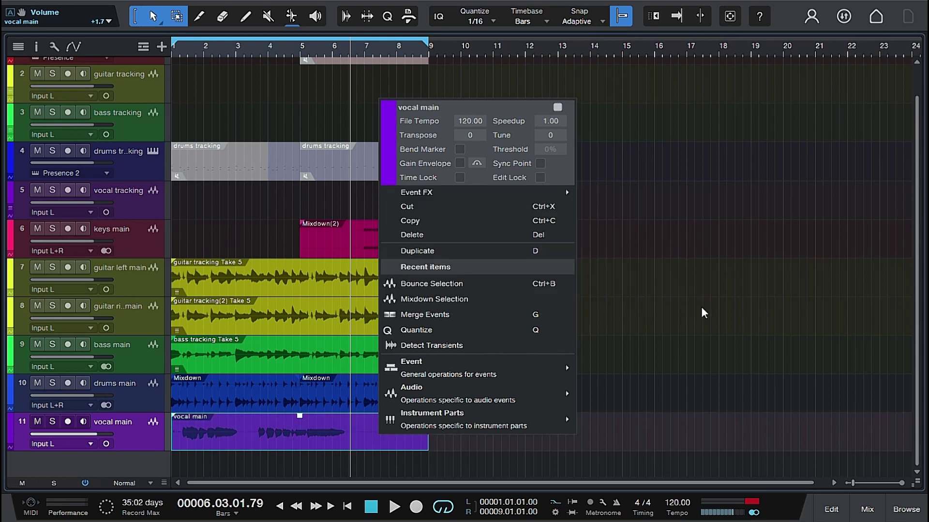
{"action": "left_click", "coordinate": [701, 307]}
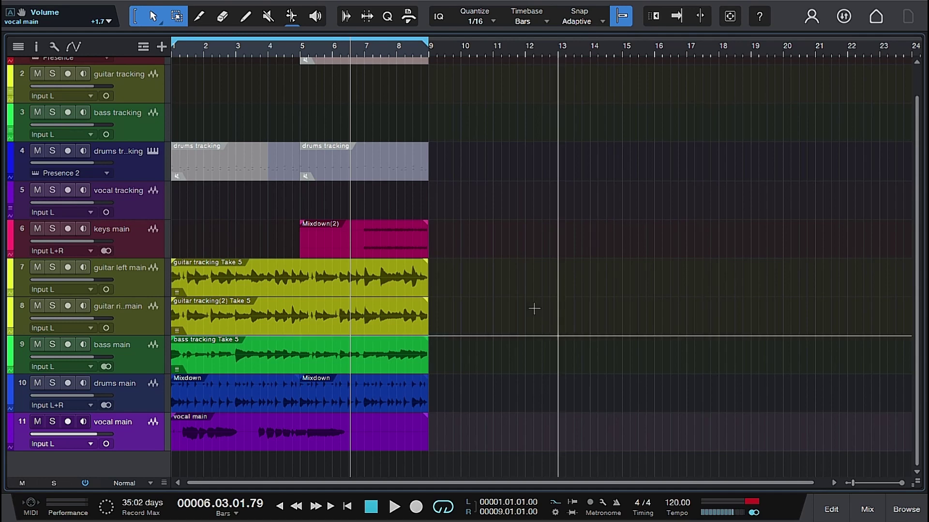
Expand the vocal tracking track's layers and look through its stored takes alongside the main tracks.
{"action": "left_click", "coordinate": [8, 208]}
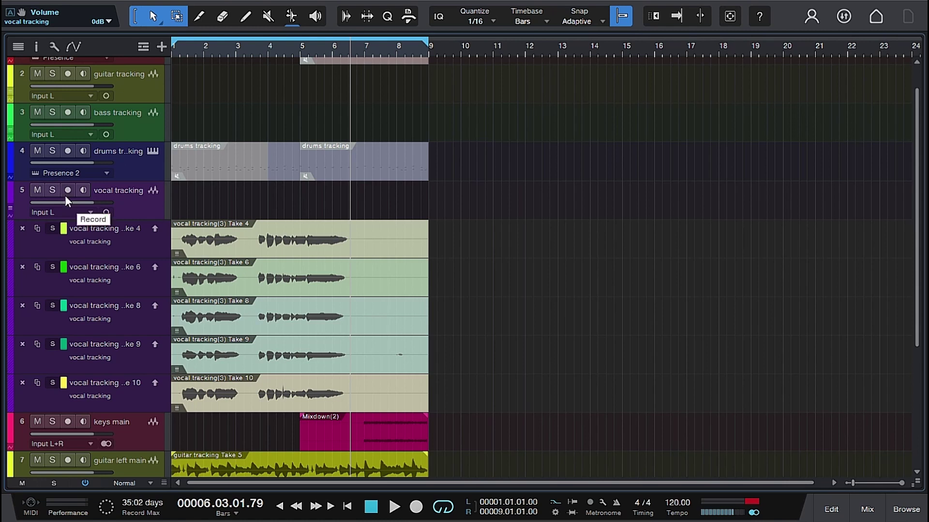
{"action": "scroll", "coordinate": [173, 244], "scroll_direction": "down", "scroll_amount": 3}
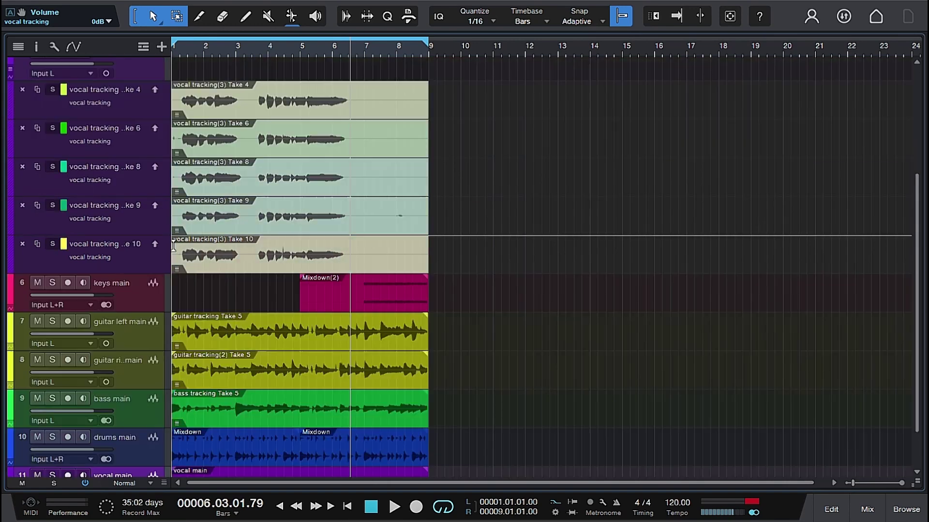
{"action": "scroll", "coordinate": [173, 244], "scroll_direction": "up", "scroll_amount": 4}
{"action": "scroll", "coordinate": [173, 244], "scroll_direction": "down", "scroll_amount": 1}
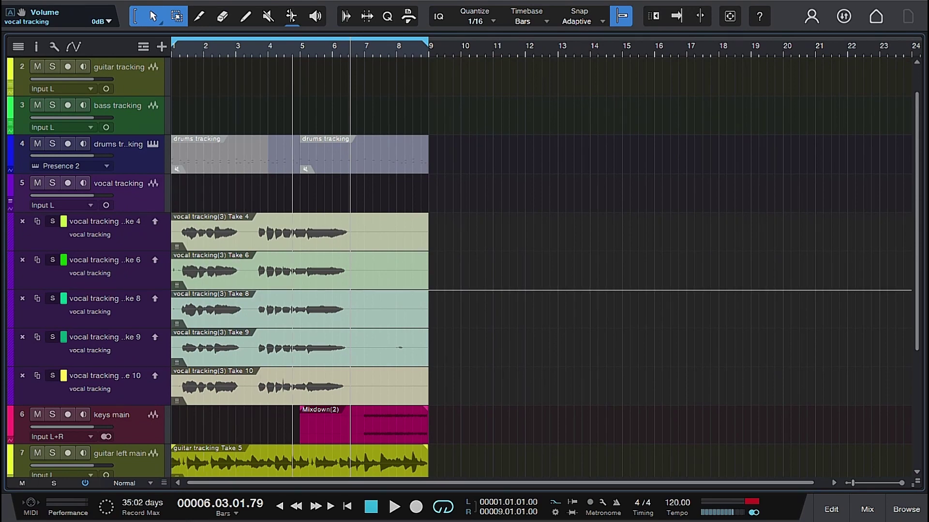
{"action": "scroll", "coordinate": [365, 263], "scroll_direction": "down", "scroll_amount": 2}
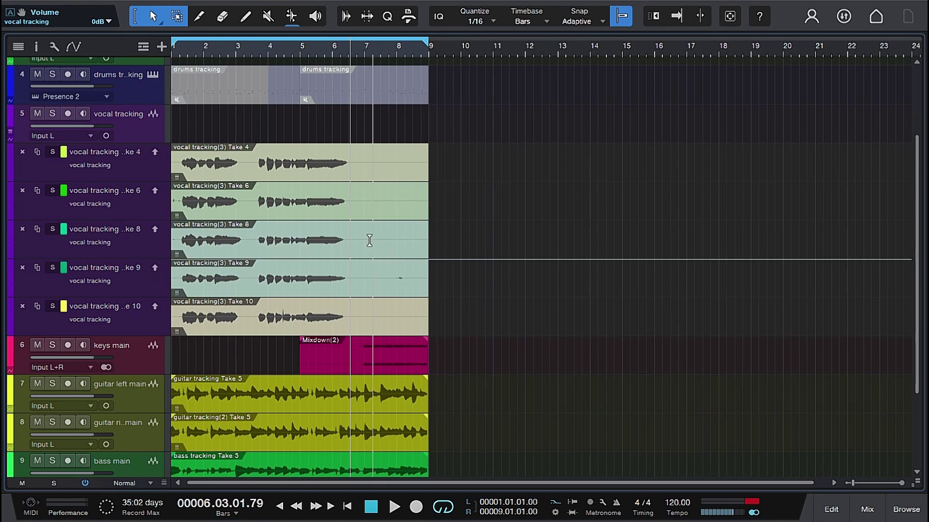
{"action": "scroll", "coordinate": [369, 240], "scroll_direction": "up", "scroll_amount": 1}
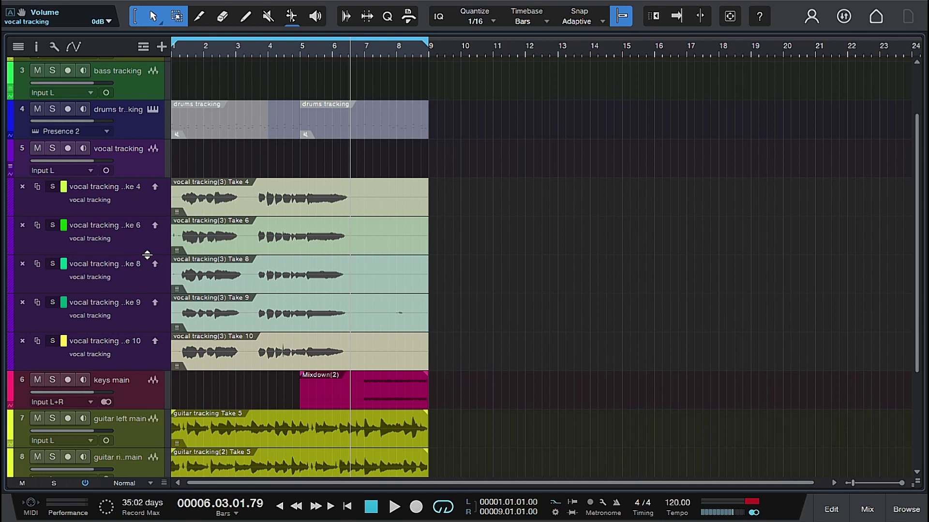
Audition takes 4, 8, 9 and 10 of the vocal tracking layers by soloing each during playback.
{"action": "left_click", "coordinate": [52, 186]}
{"action": "key", "text": "space"}
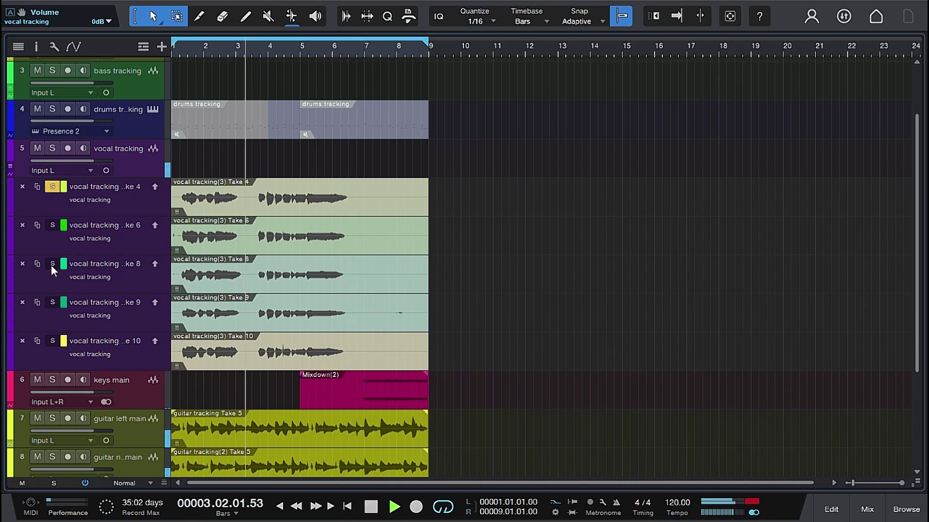
{"action": "left_click", "coordinate": [52, 264]}
{"action": "left_click", "coordinate": [53, 302]}
{"action": "left_click", "coordinate": [53, 341]}
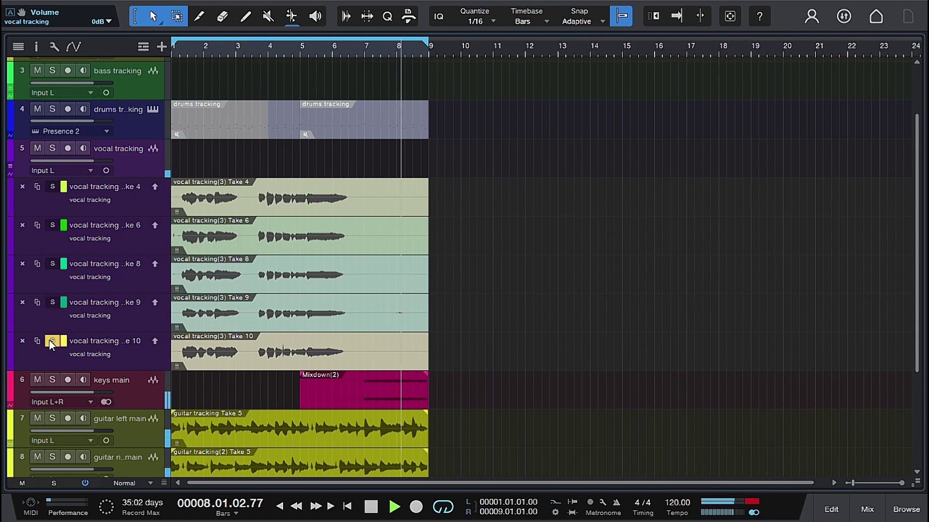
{"action": "key", "text": "space"}
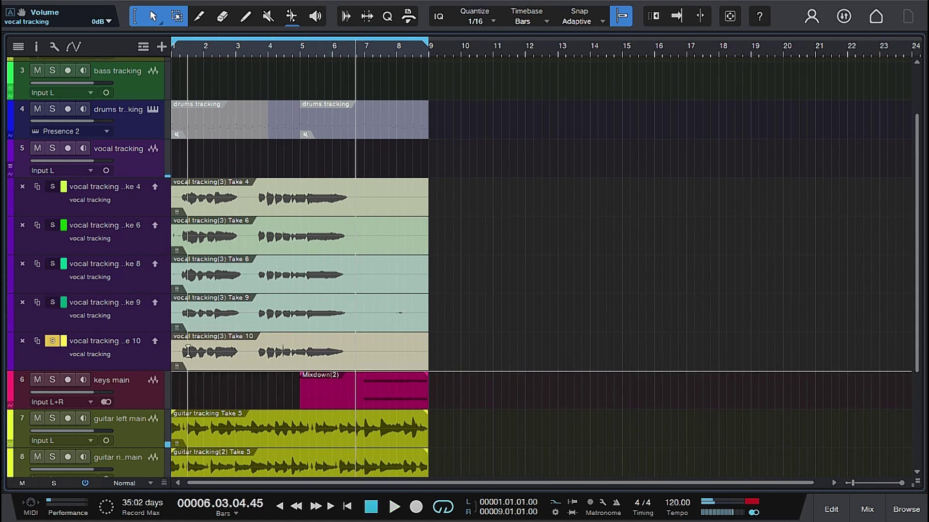
Promote the whole of take 10 to the vocal tracking track, unsolo that layer and collapse the layers.
{"action": "left_click_drag", "start_coordinate": [173, 350], "coordinate": [429, 347]}
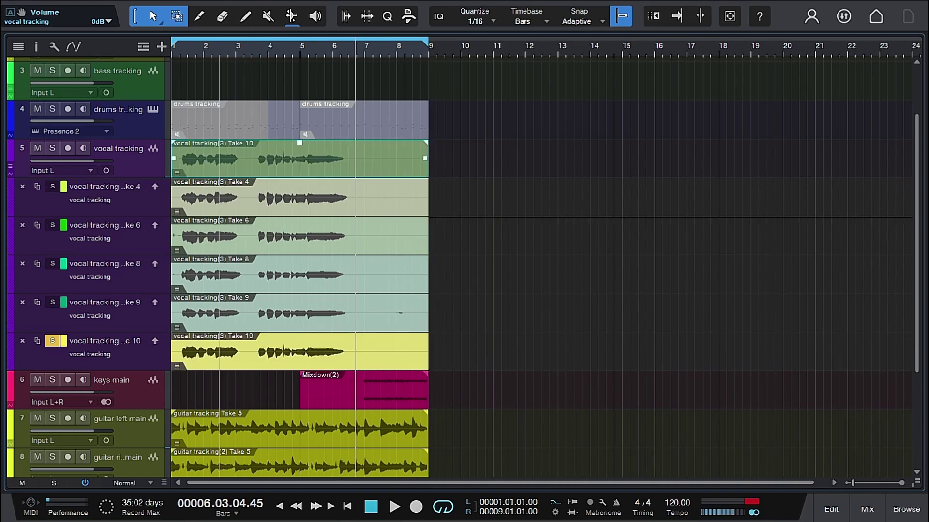
{"action": "left_click", "coordinate": [53, 343]}
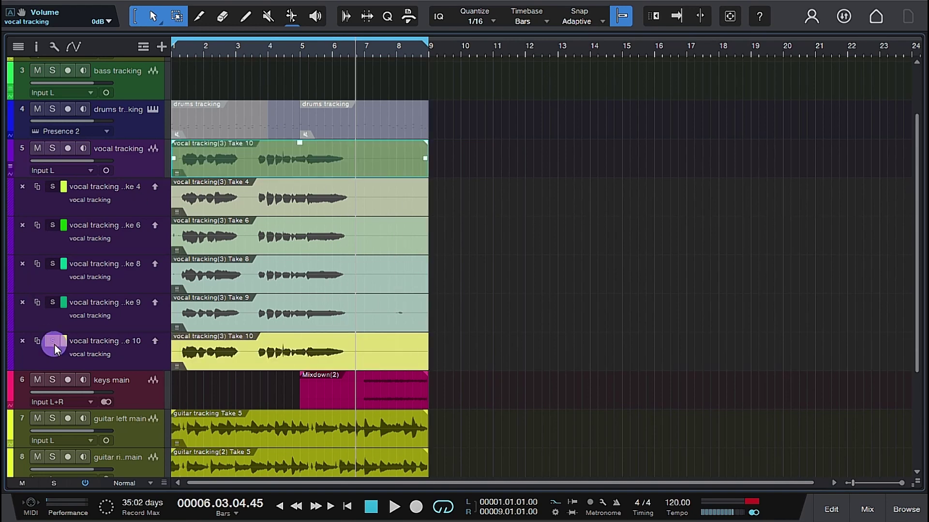
{"action": "left_click", "coordinate": [10, 166]}
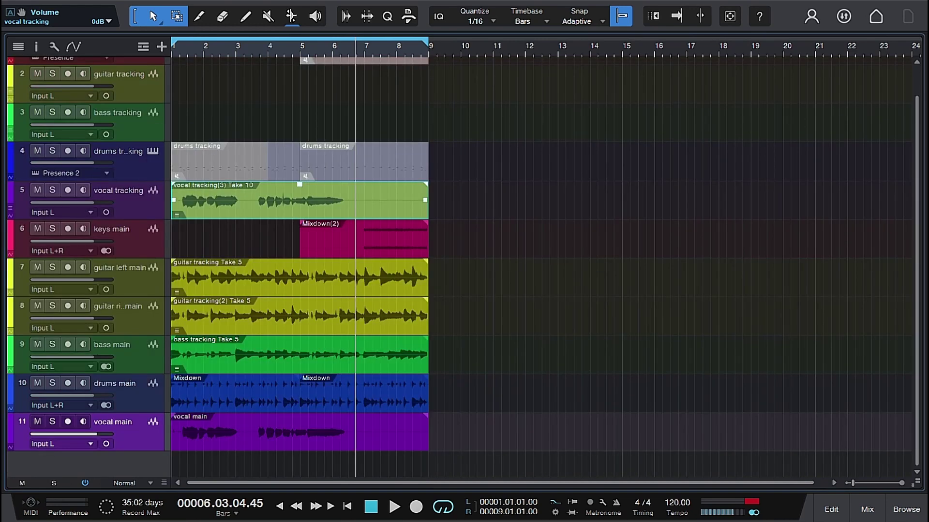
Duplicate the vocal tracking track without its events and move the take 10 event onto the duplicate.
{"action": "right_click", "coordinate": [140, 214]}
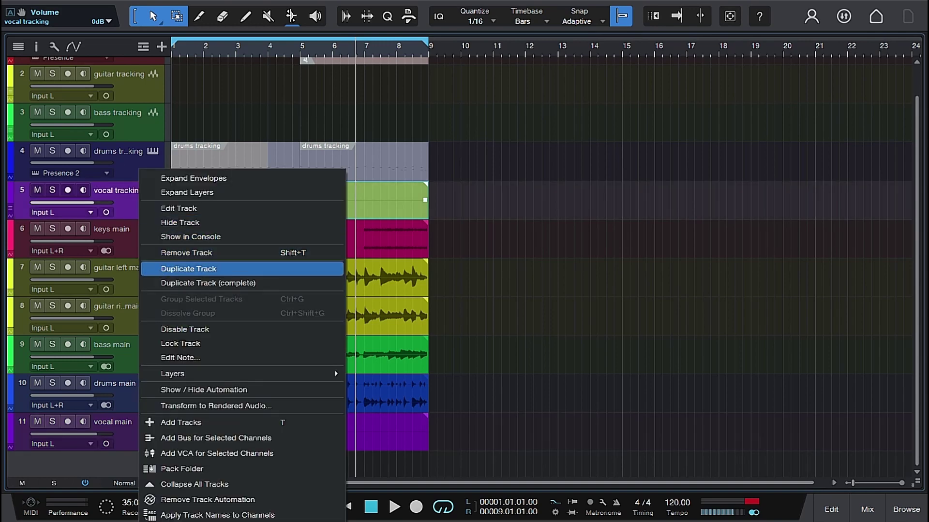
{"action": "left_click", "coordinate": [171, 266]}
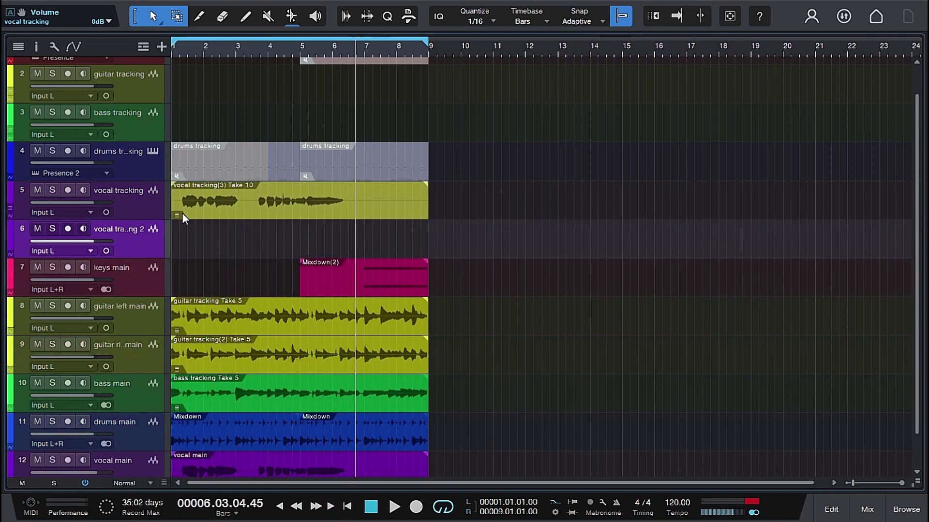
{"action": "left_click_drag", "start_coordinate": [199, 211], "coordinate": [207, 237]}
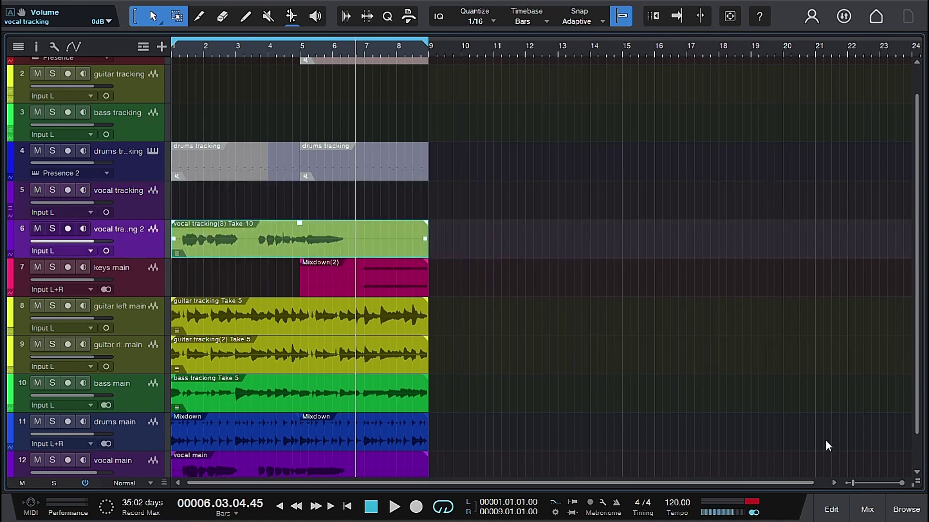
Switch off the Channel Strip insert on the vocal tracking 2 channel and bounce the take 10 event to a new clip.
{"action": "left_click", "coordinate": [855, 505]}
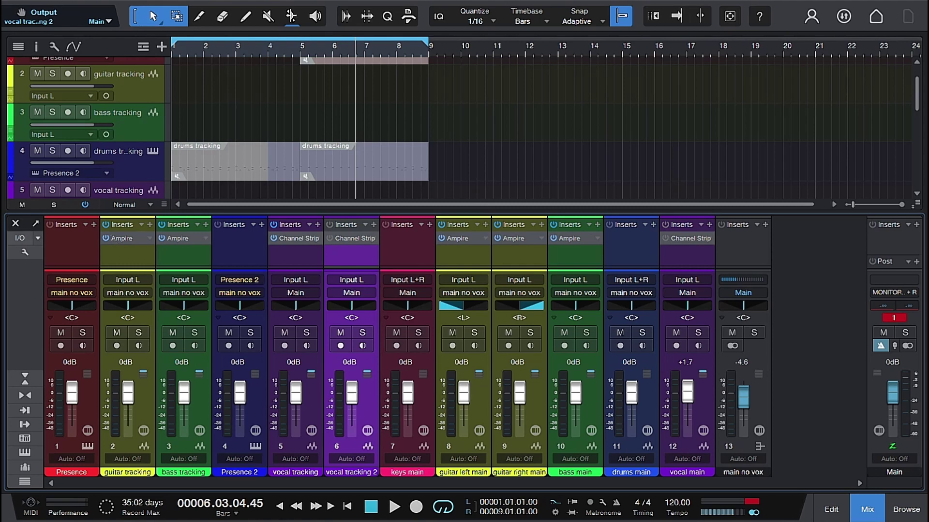
{"action": "left_click", "coordinate": [15, 223]}
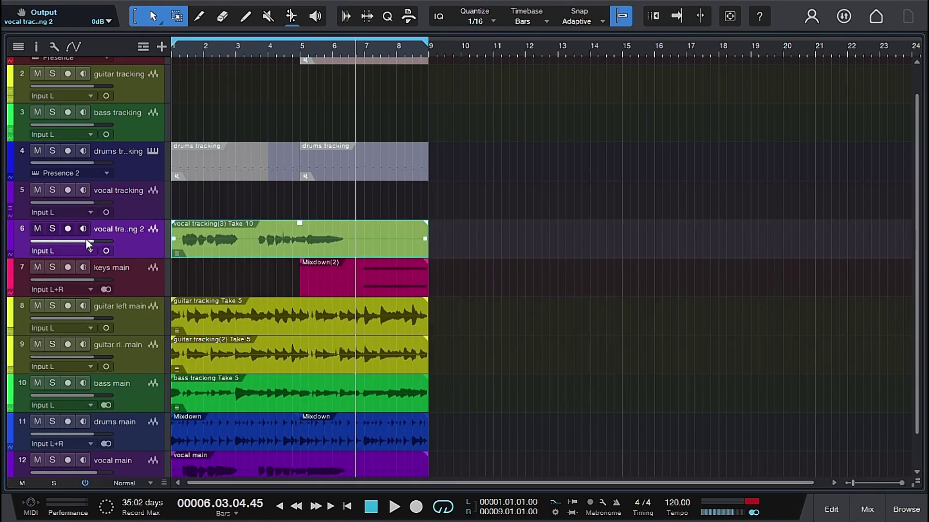
{"action": "right_click", "coordinate": [242, 256]}
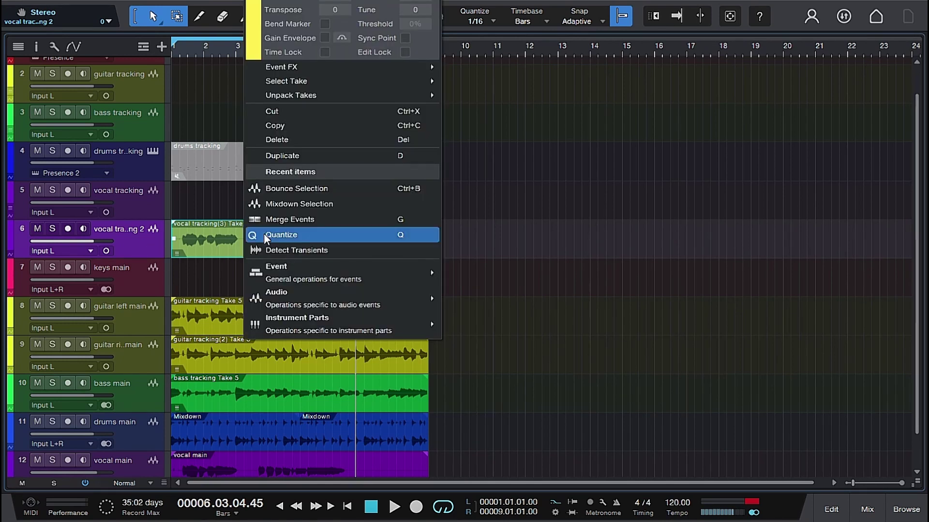
{"action": "left_click", "coordinate": [312, 193]}
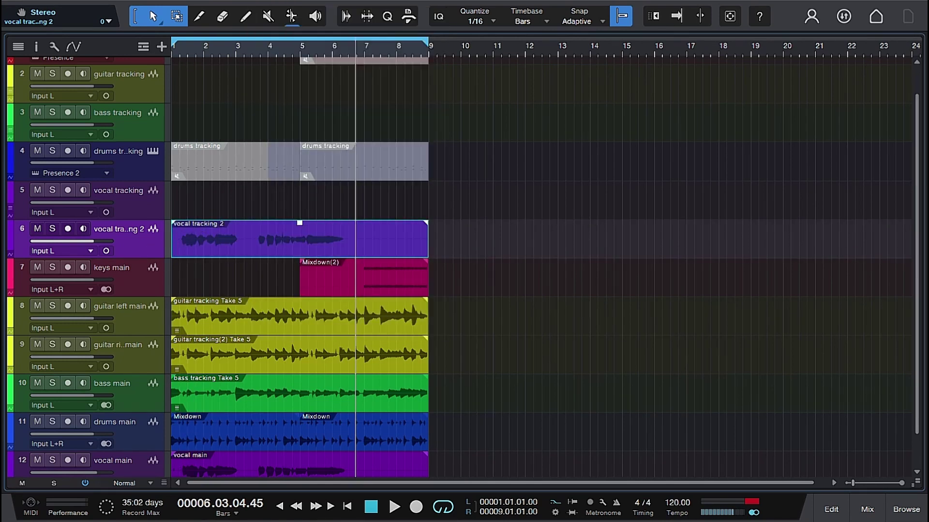
Move the vocal tracking 2 track below the vocal main track and rename it "vocal backing L".
{"action": "left_click_drag", "start_coordinate": [153, 268], "coordinate": [144, 477]}
{"action": "double_click", "coordinate": [138, 422]}
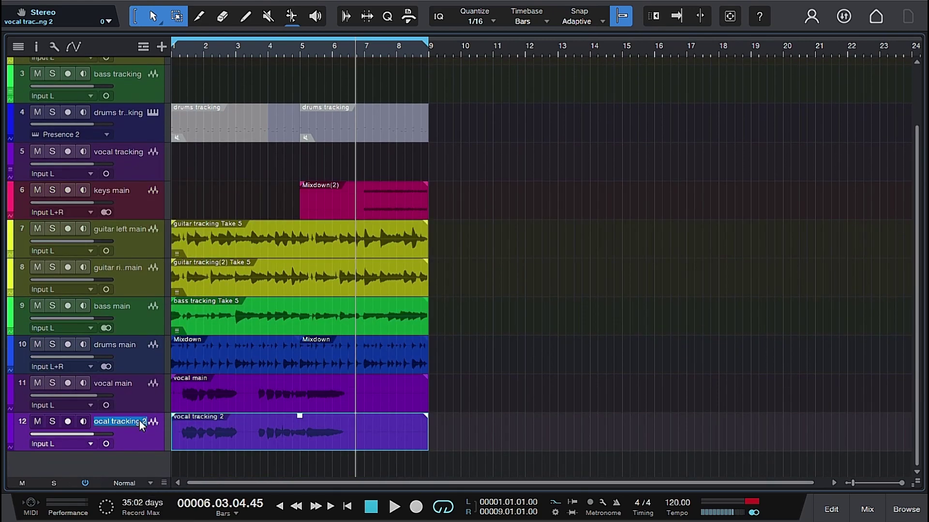
{"action": "key", "text": "Right"}
{"action": "key", "text": "BackSpace"}
{"action": "key", "text": "BackSpace"}
{"action": "key", "text": "BackSpace"}
{"action": "key", "text": "BackSpace"}
{"action": "key", "text": "BackSpace"}
{"action": "key", "text": "BackSpace"}
{"action": "key", "text": "BackSpace"}
{"action": "key", "text": "BackSpace"}
{"action": "key", "text": "BackSpace"}
{"action": "key", "text": "BackSpace"}
{"action": "key", "text": "BackSpace"}
{"action": "type", "text": "backing"}
{"action": "type", "text": " L"}
{"action": "key", "text": "Return"}
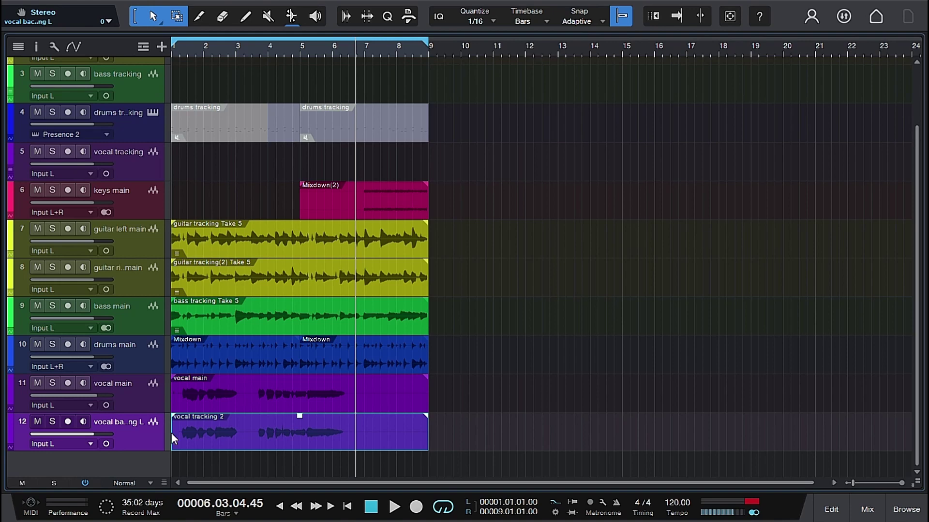
Pan the vocal backing L channel fully left in the mixer and close the mixer.
{"action": "left_click", "coordinate": [870, 507]}
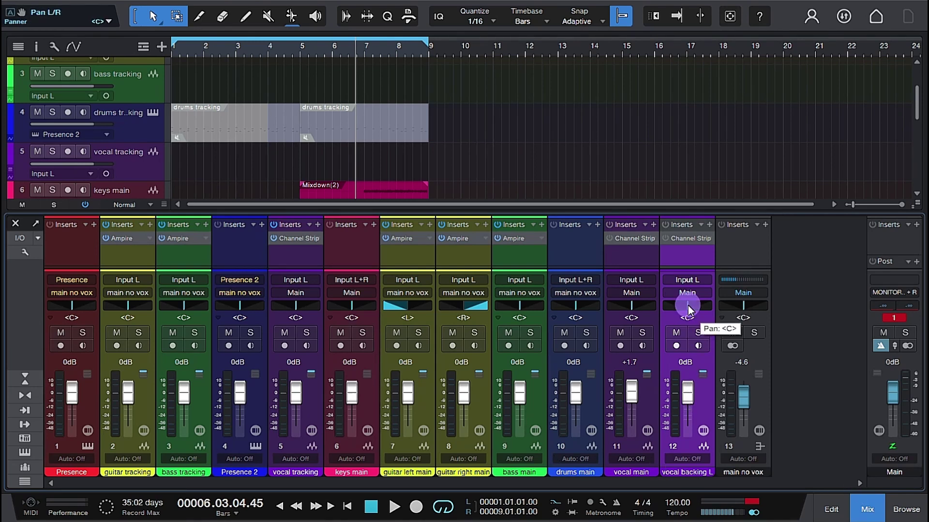
{"action": "left_click_drag", "start_coordinate": [688, 306], "coordinate": [651, 305]}
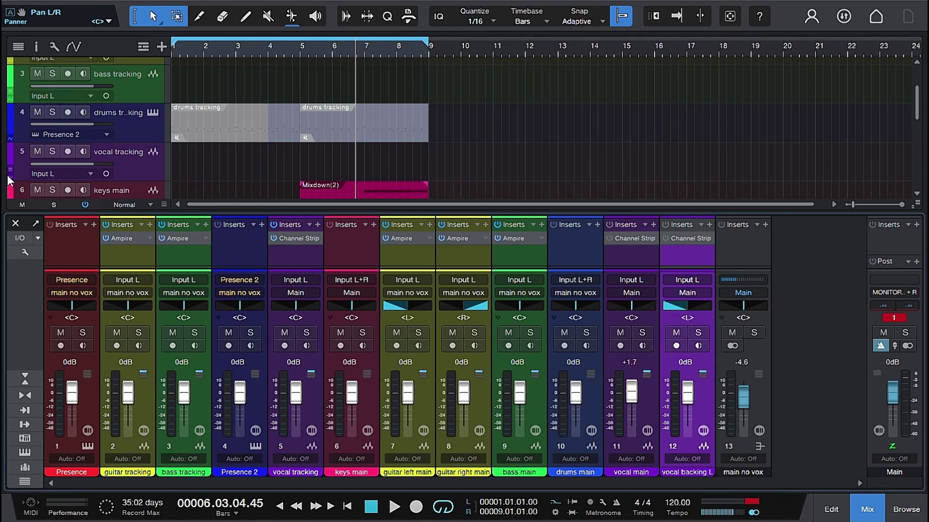
{"action": "key", "text": "F3"}
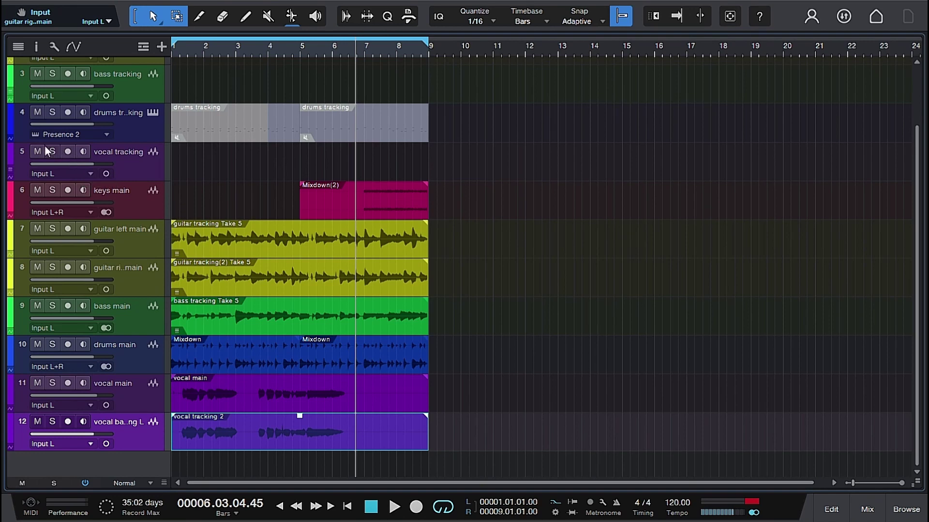
Expand the vocal tracking track's layers and audition takes 8 and 9 in solo during playback.
{"action": "left_click", "coordinate": [10, 170]}
{"action": "left_click", "coordinate": [38, 179]}
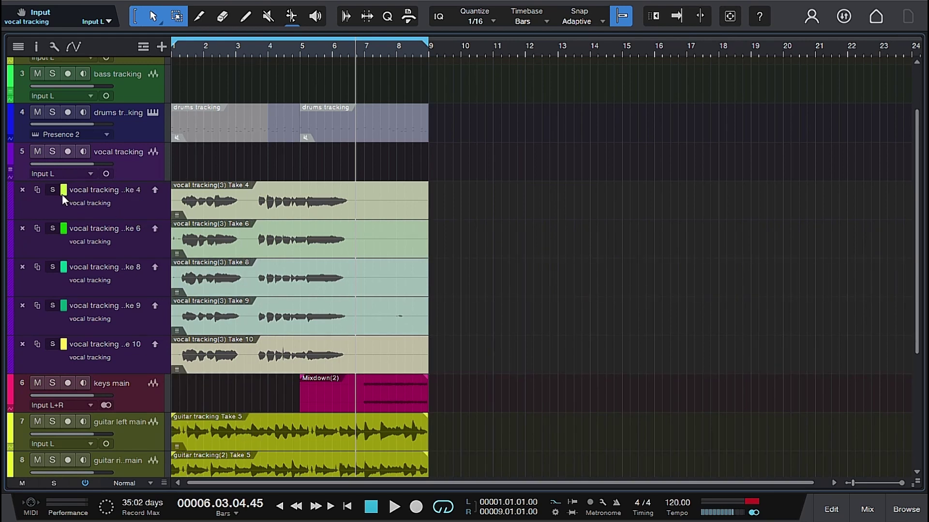
{"action": "key", "text": "space"}
{"action": "left_click", "coordinate": [59, 269]}
{"action": "left_click", "coordinate": [52, 306]}
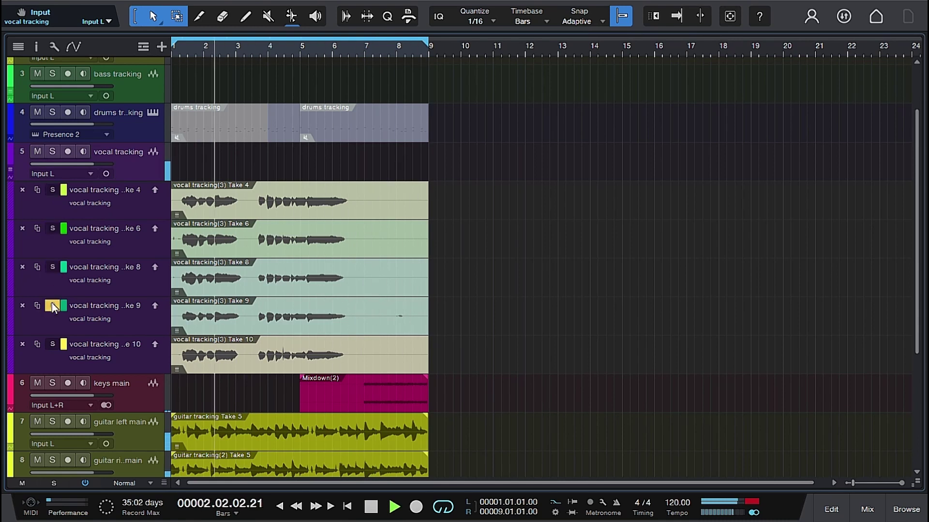
{"action": "key", "text": "space"}
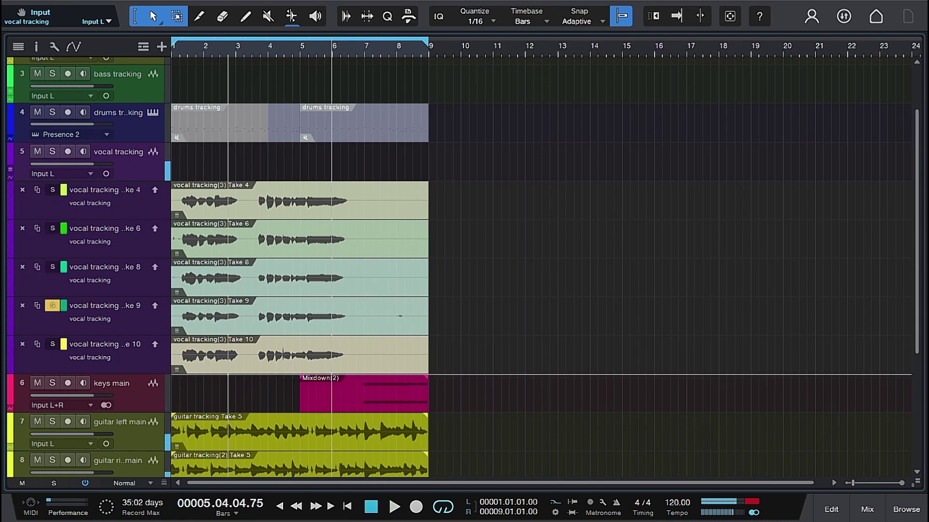
Promote the whole of take 4 to the vocal tracking track and collapse the layers.
{"action": "left_click", "coordinate": [52, 191]}
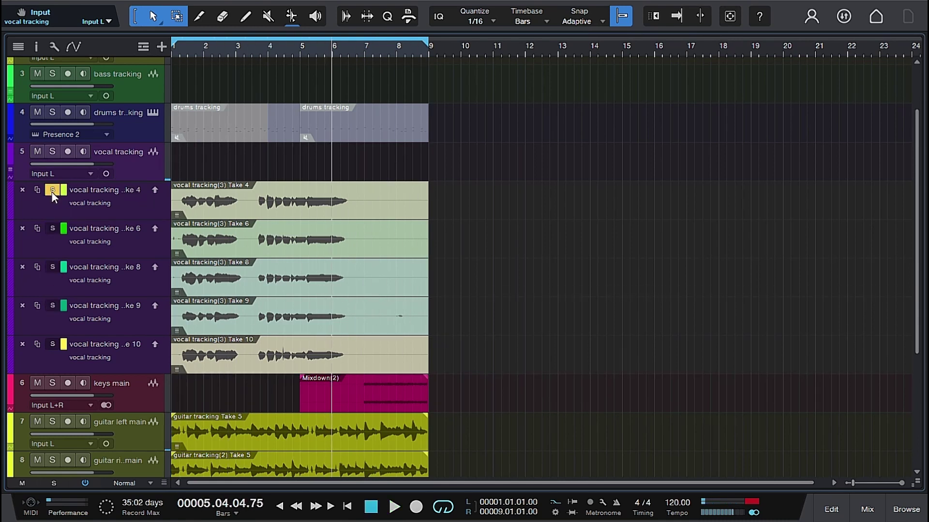
{"action": "left_click", "coordinate": [173, 204]}
{"action": "left_click_drag", "start_coordinate": [173, 205], "coordinate": [428, 203]}
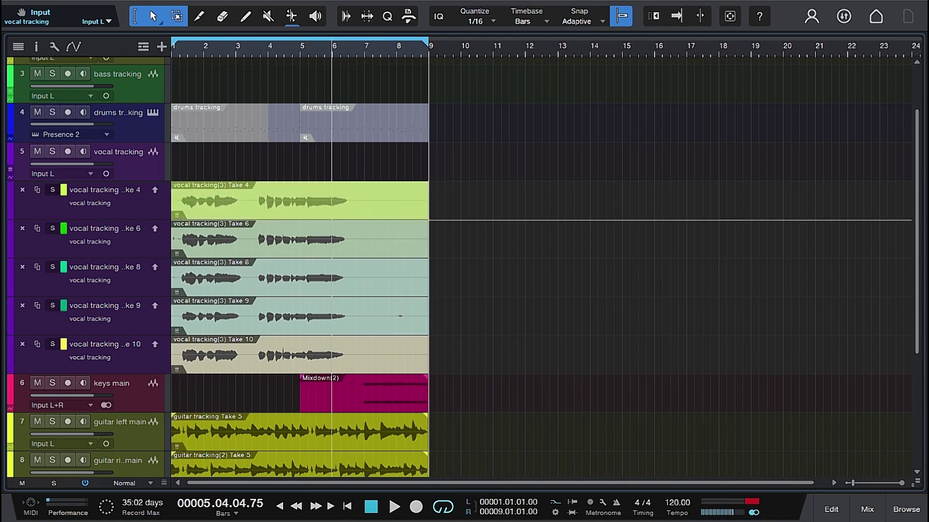
{"action": "left_click", "coordinate": [10, 169]}
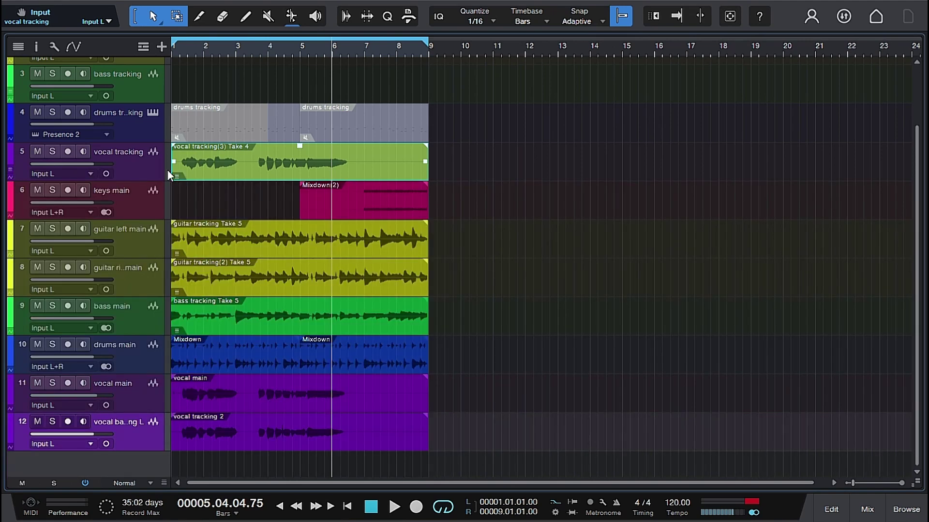
Duplicate the vocal tracking track without its events and move the take 4 event onto the duplicate.
{"action": "right_click", "coordinate": [136, 167]}
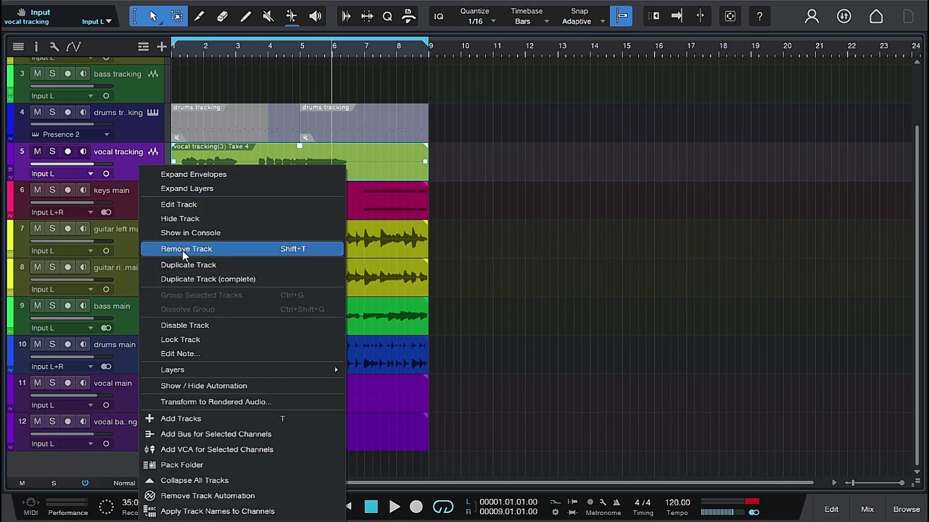
{"action": "left_click", "coordinate": [204, 265]}
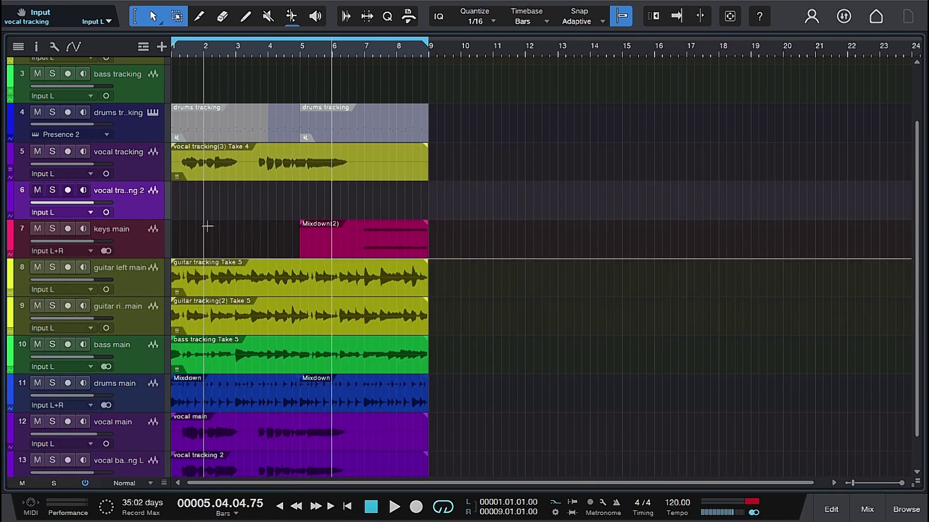
{"action": "left_click_drag", "start_coordinate": [216, 182], "coordinate": [216, 221]}
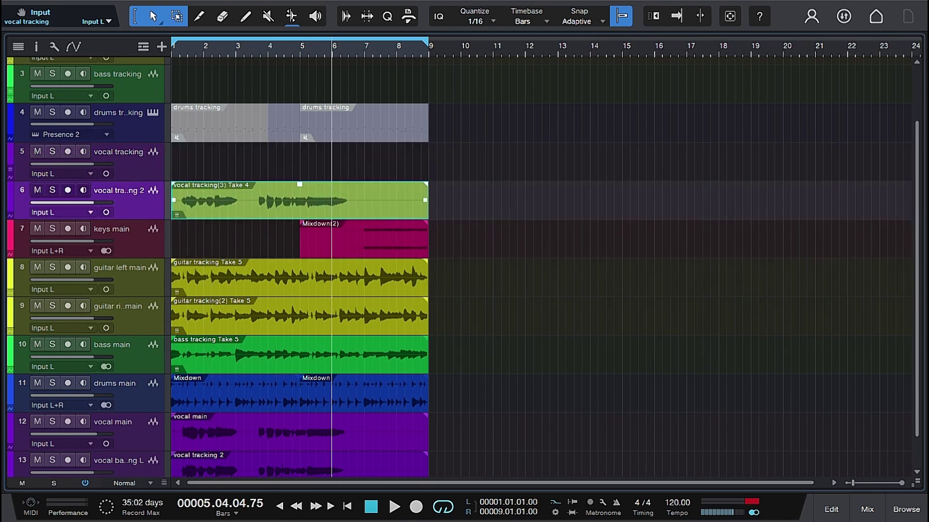
Rename the duplicated track holding the take 4 event as "vocal backing R".
{"action": "double_click", "coordinate": [137, 191]}
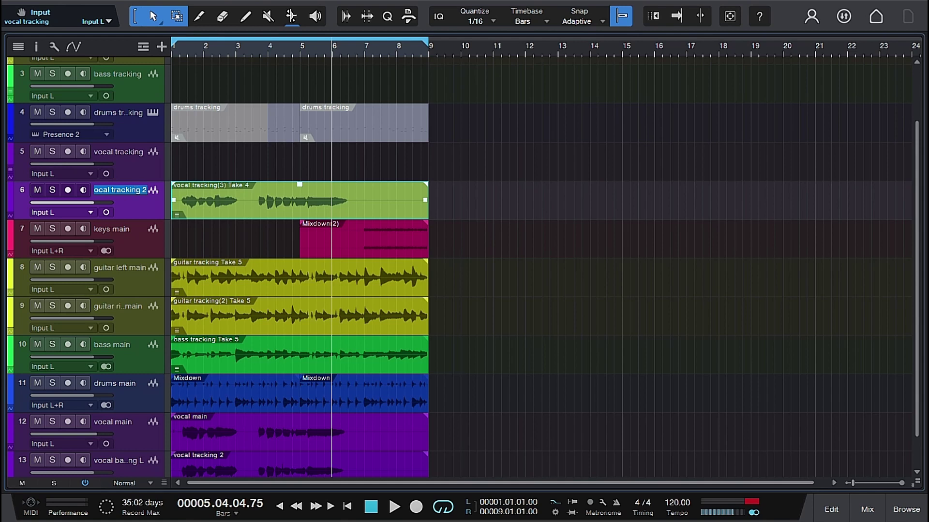
{"action": "type", "text": "vocal backin"}
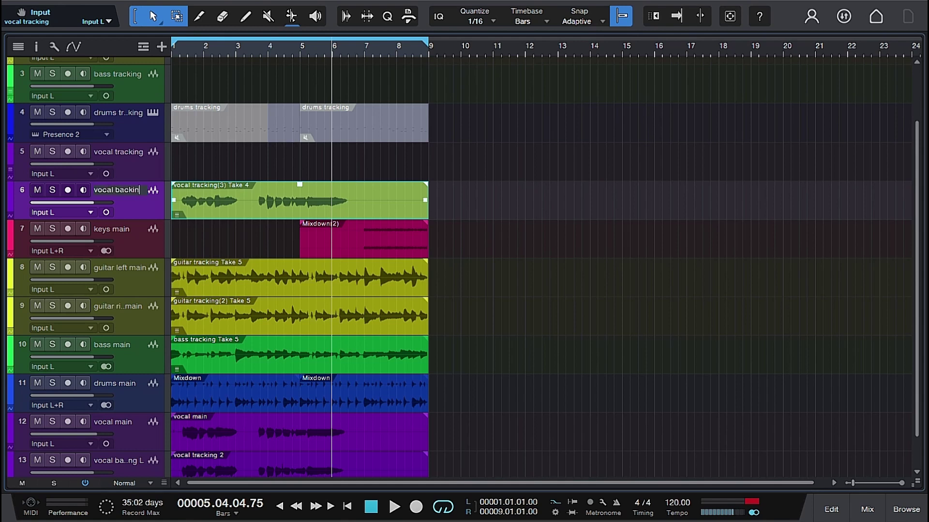
{"action": "key", "text": "BackSpace"}
{"action": "key", "text": "BackSpace"}
{"action": "key", "text": "BackSpace"}
{"action": "key", "text": "BackSpace"}
{"action": "type", "text": "..ng R"}
Bounce the take 4 event on vocal backing R to a new clip and move the track below vocal backing L.
{"action": "right_click", "coordinate": [249, 208]}
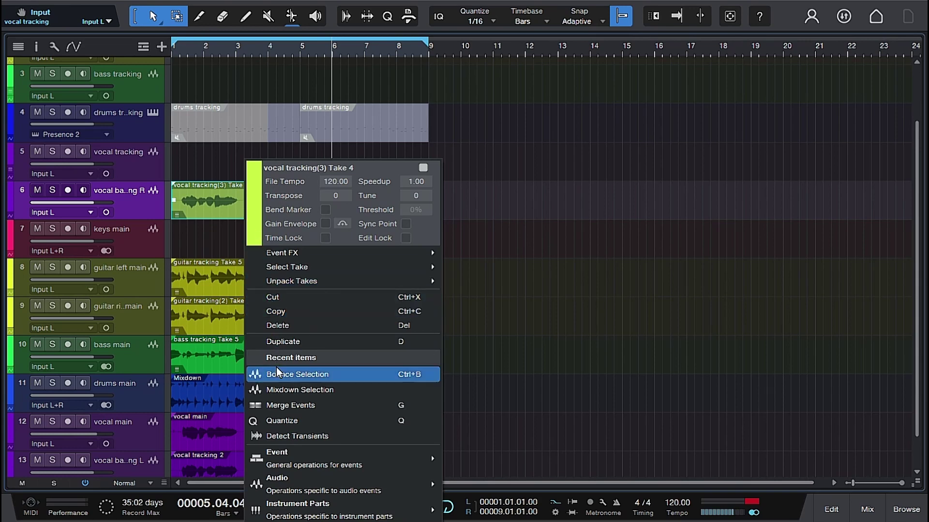
{"action": "left_click", "coordinate": [290, 374]}
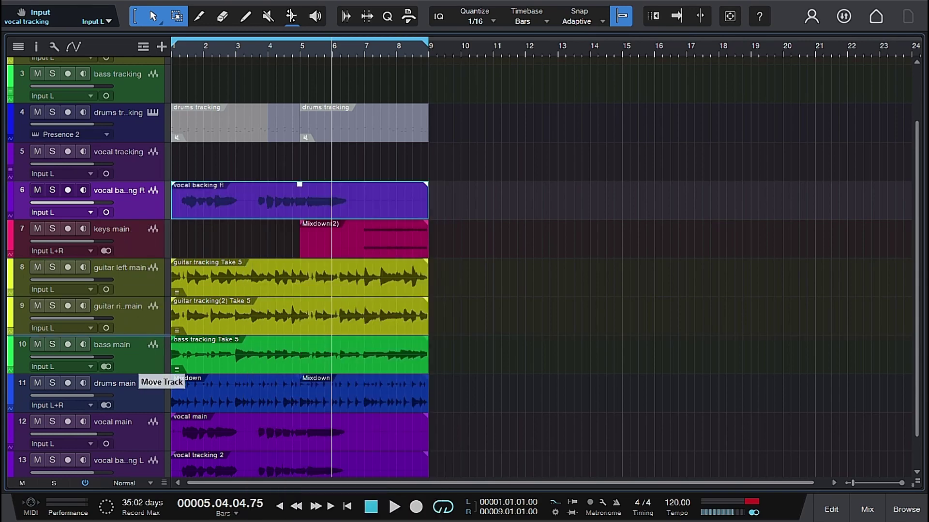
{"action": "mouse_move", "coordinate": [141, 462]}
{"action": "left_mouse_down"}
{"action": "mouse_move", "coordinate": [137, 484]}
{"action": "mouse_move", "coordinate": [143, 467]}
{"action": "left_mouse_up"}
Remove the Channel Strip insert from the vocal backing R, vocal backing L and vocal main channels in the mixer.
{"action": "left_click", "coordinate": [868, 510]}
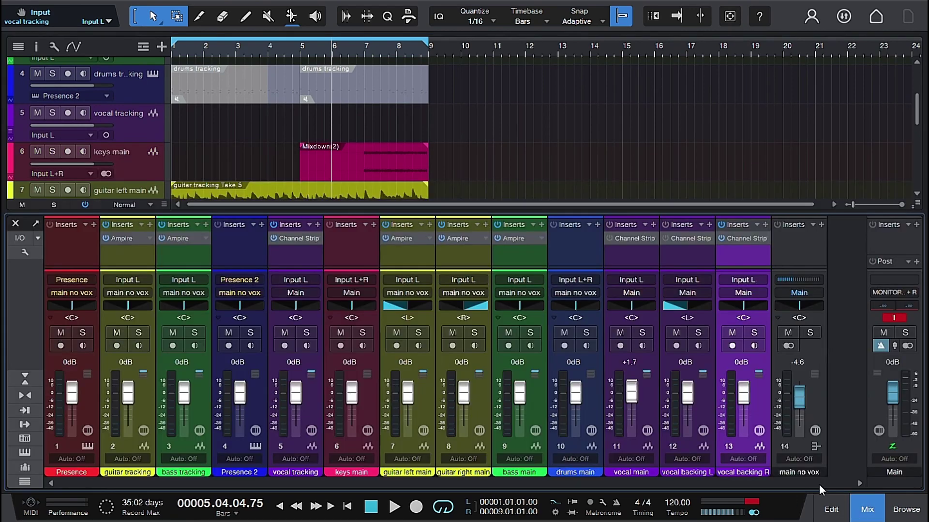
{"action": "right_click", "coordinate": [734, 239]}
{"action": "left_click", "coordinate": [741, 346]}
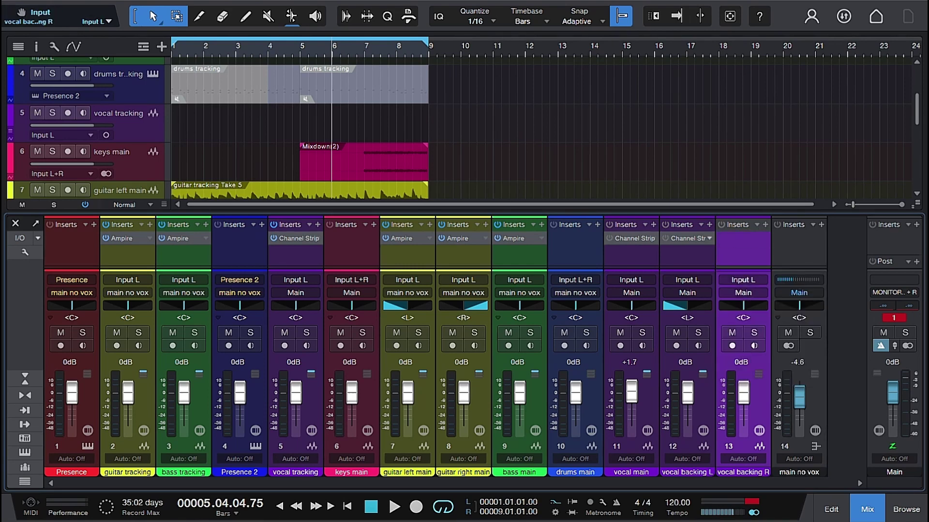
{"action": "right_click", "coordinate": [697, 241]}
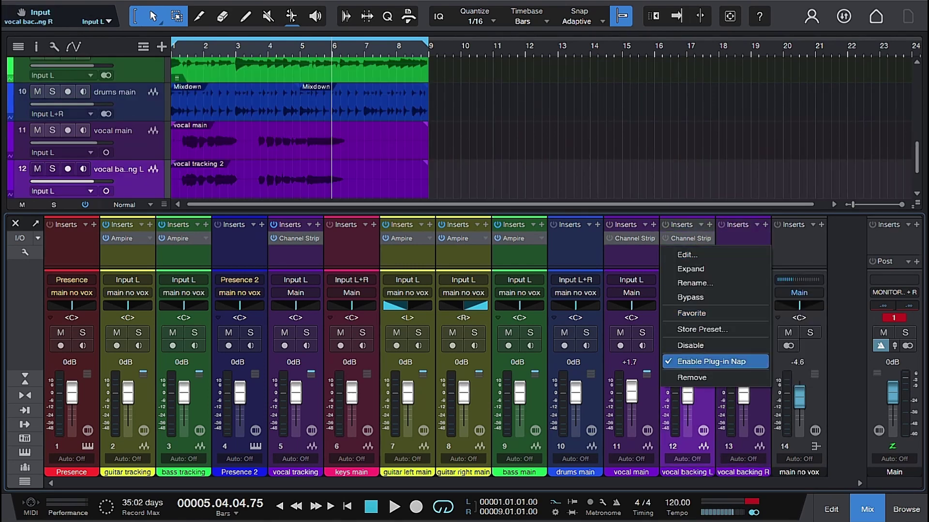
{"action": "left_click", "coordinate": [693, 378]}
{"action": "right_click", "coordinate": [632, 239]}
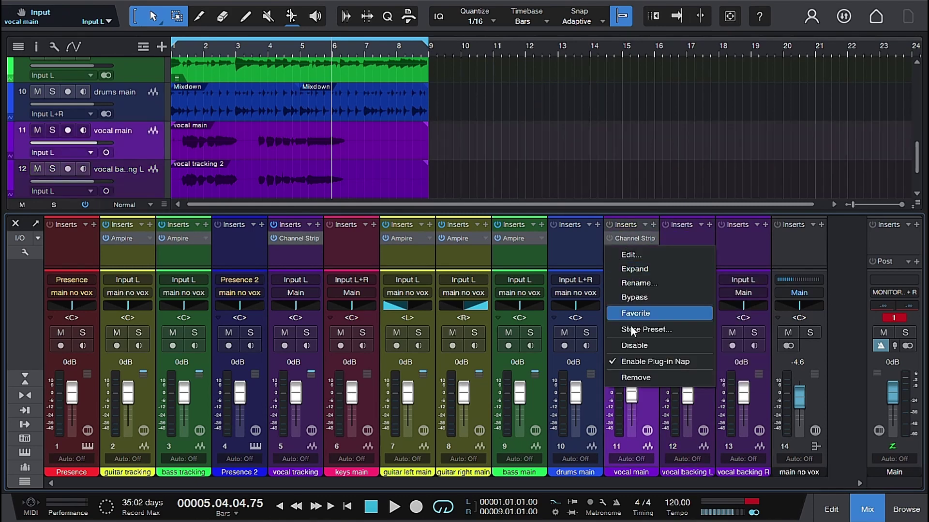
{"action": "left_click", "coordinate": [627, 376]}
{"action": "left_click", "coordinate": [621, 344]}
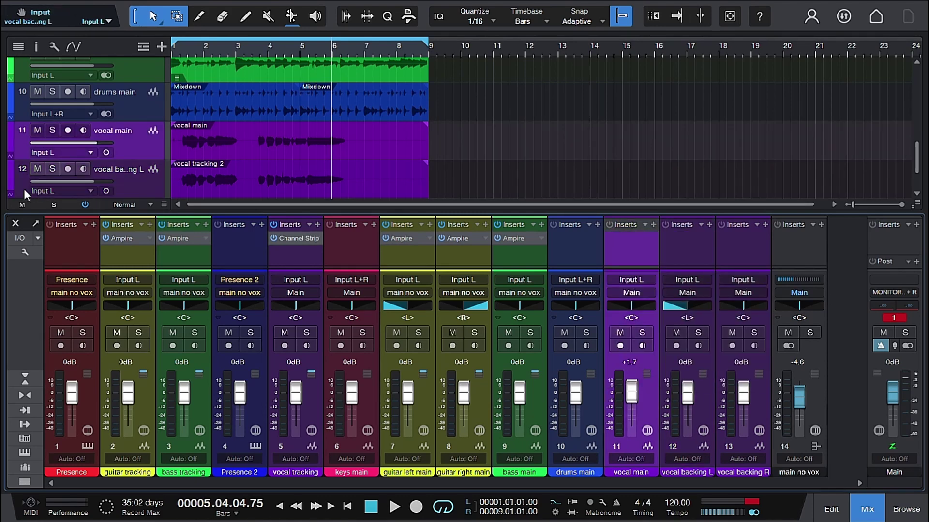
{"action": "key", "text": "F3"}
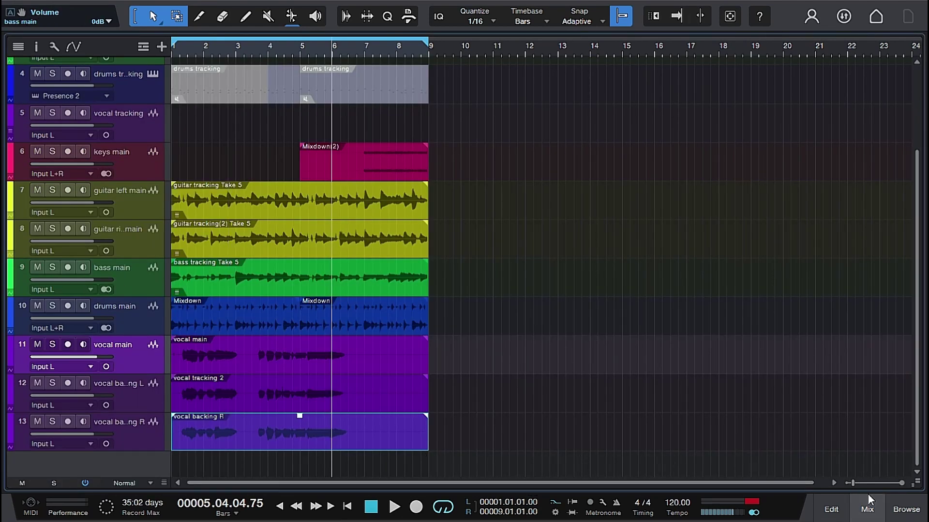
Pan vocal backing R fully right and lower both backing vocal channels to -10.0 dB.
{"action": "left_click", "coordinate": [867, 509]}
{"action": "left_click_drag", "start_coordinate": [745, 301], "coordinate": [767, 301]}
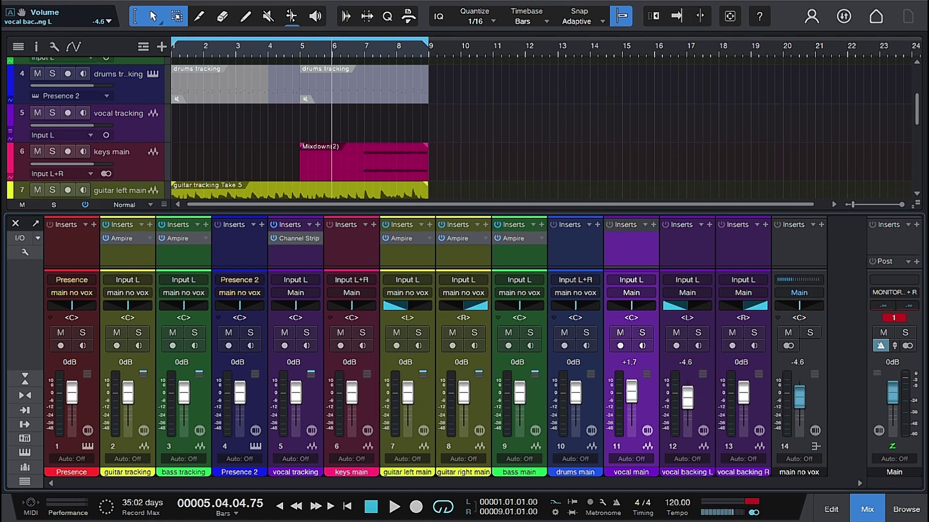
{"action": "left_click_drag", "start_coordinate": [689, 388], "coordinate": [690, 391]}
{"action": "left_click_drag", "start_coordinate": [744, 393], "coordinate": [743, 402]}
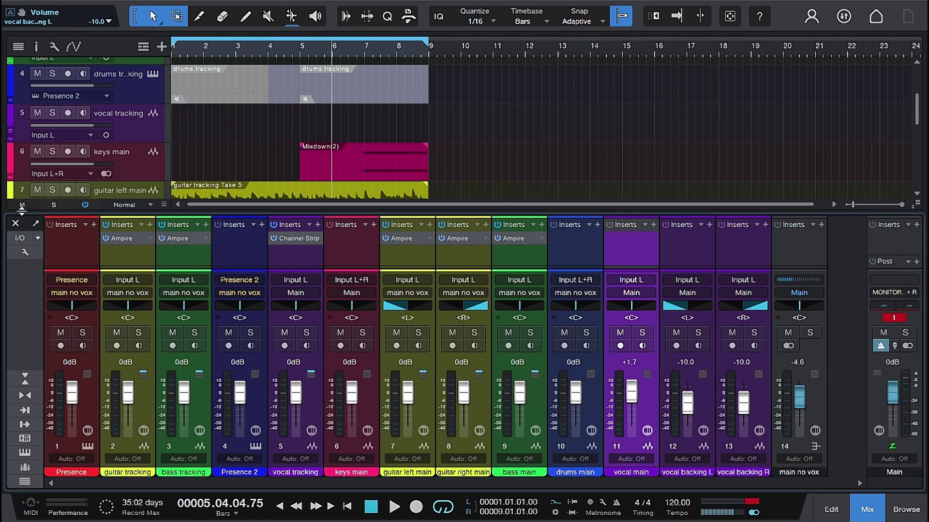
{"action": "key", "text": "F3"}
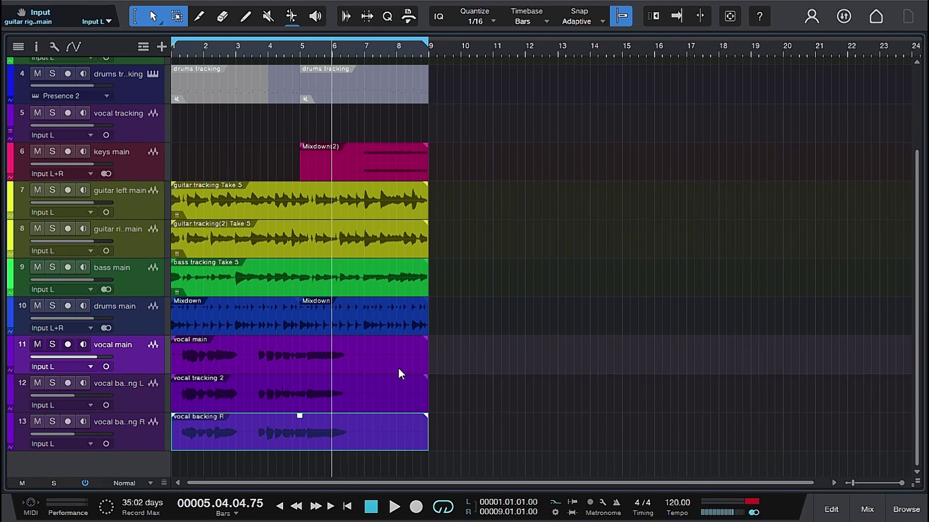
While playing the loop, lower both backing vocals to -12.5 dB and raise vocal main to +2.1 dB.
{"action": "key", "text": "space"}
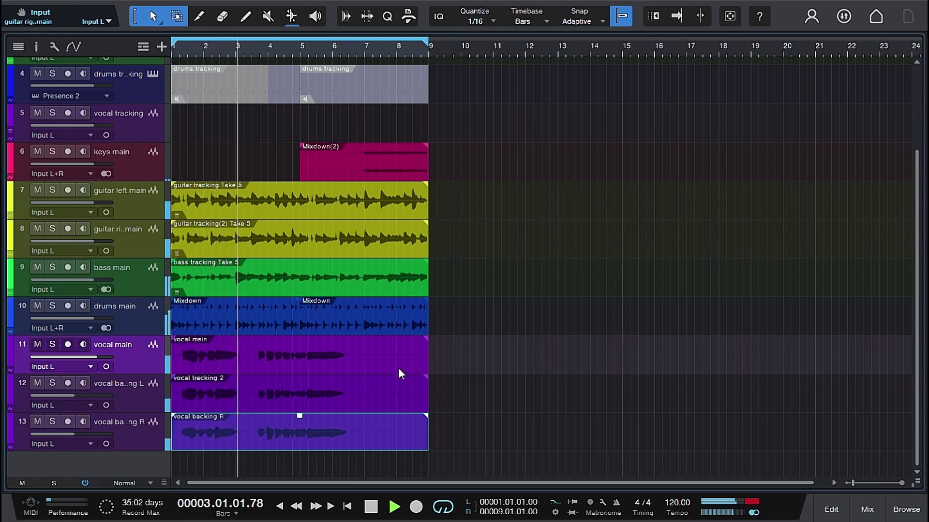
{"action": "left_click", "coordinate": [866, 508]}
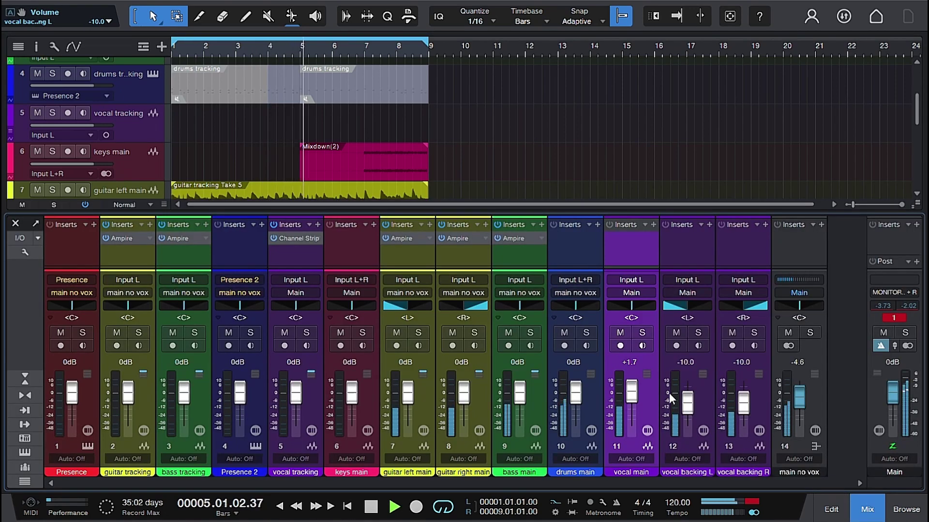
{"action": "left_click_drag", "start_coordinate": [688, 403], "coordinate": [688, 407]}
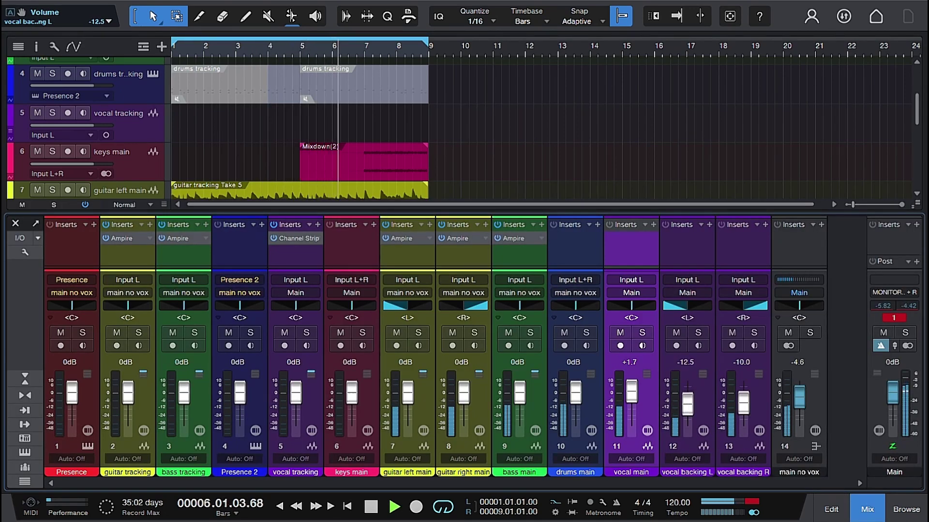
{"action": "left_click_drag", "start_coordinate": [744, 406], "coordinate": [744, 411]}
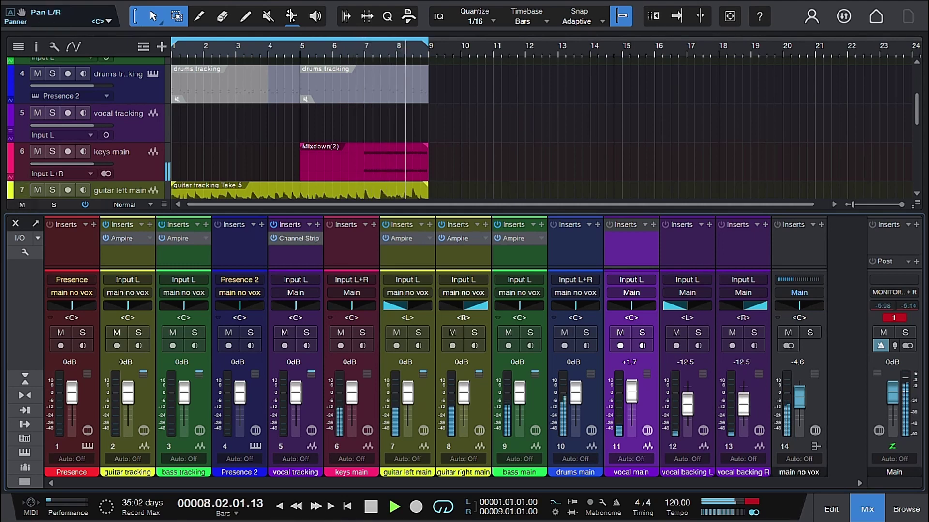
{"action": "left_click", "coordinate": [16, 222]}
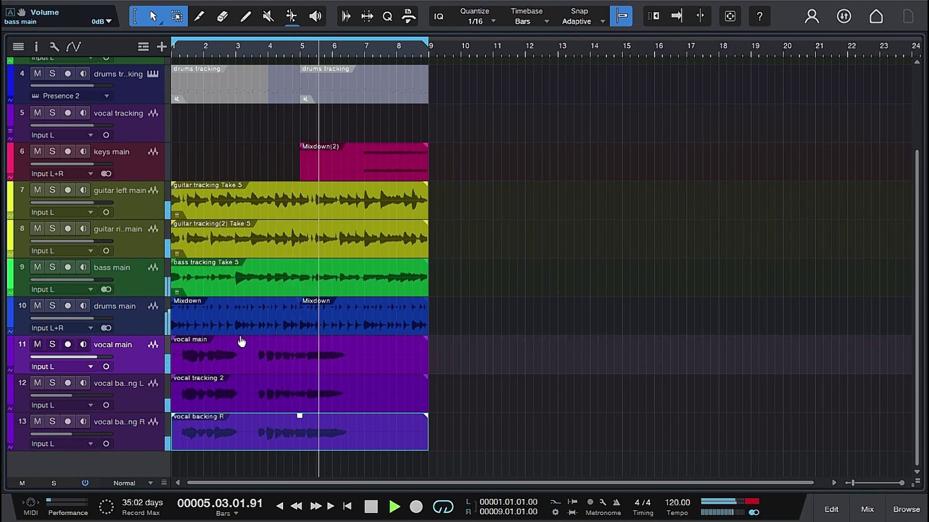
{"action": "left_click", "coordinate": [869, 509]}
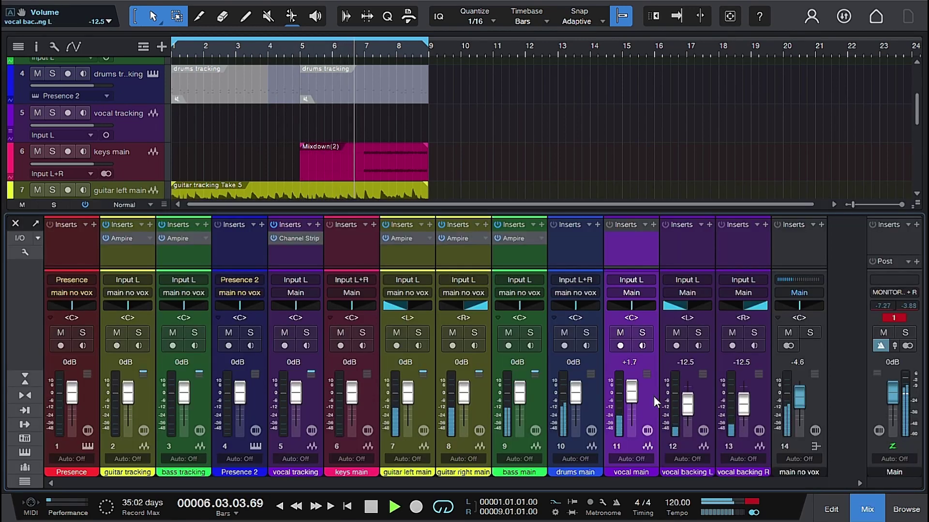
{"action": "scroll", "coordinate": [631, 396], "scroll_direction": "up", "scroll_amount": 2}
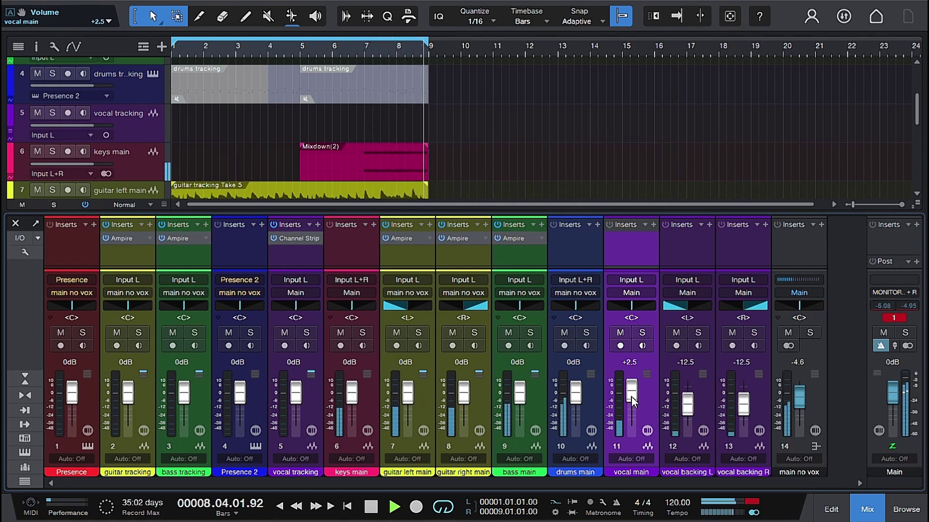
{"action": "scroll", "coordinate": [631, 396], "scroll_direction": "up", "scroll_amount": 2}
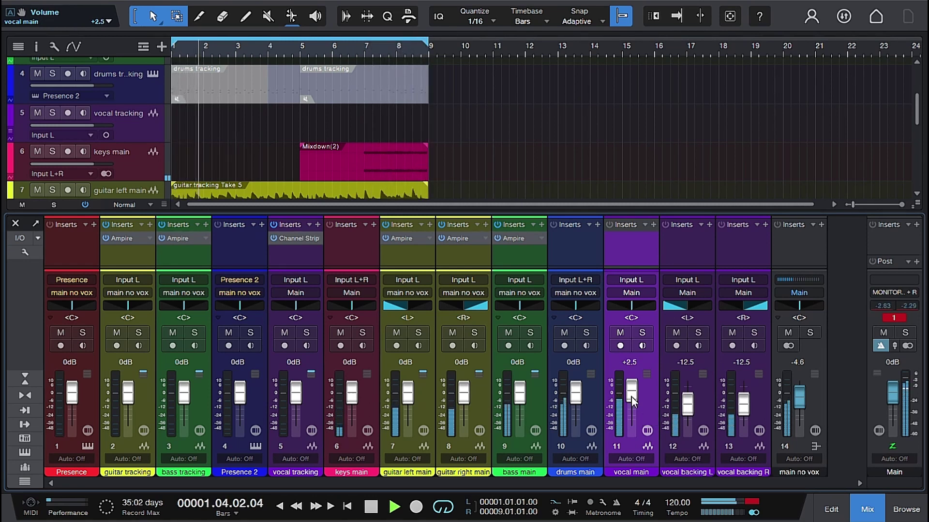
{"action": "scroll", "coordinate": [631, 397], "scroll_direction": "down", "scroll_amount": 2}
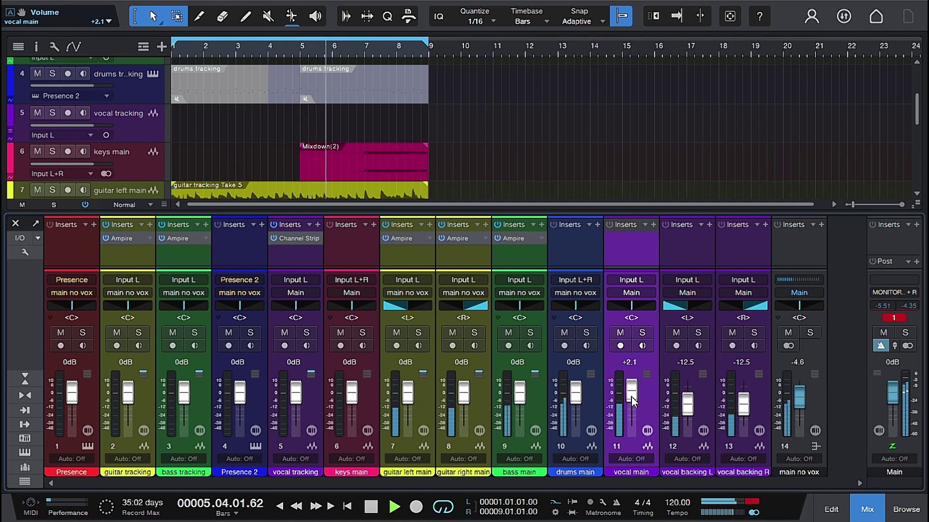
{"action": "key", "text": "space"}
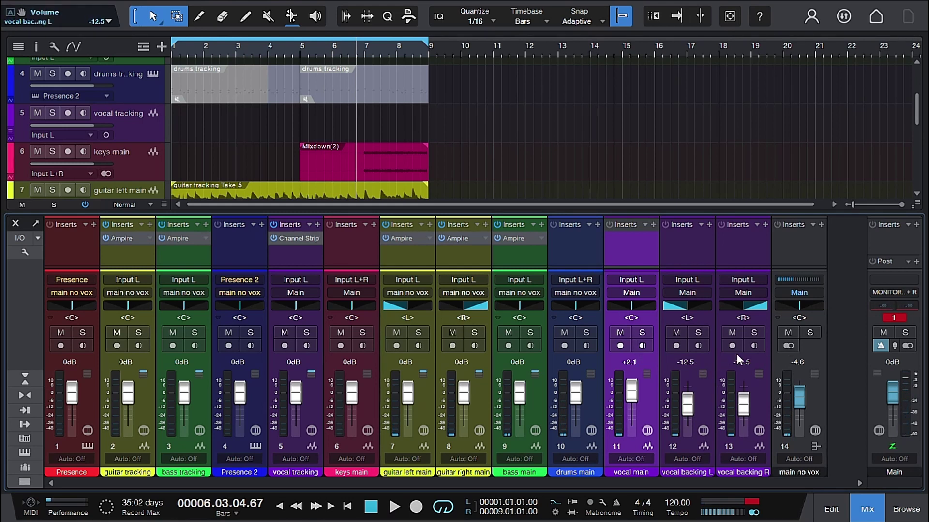
Add a bus channel and route the outputs of vocal main, vocal backing L and vocal backing R to it.
{"action": "right_click", "coordinate": [844, 378]}
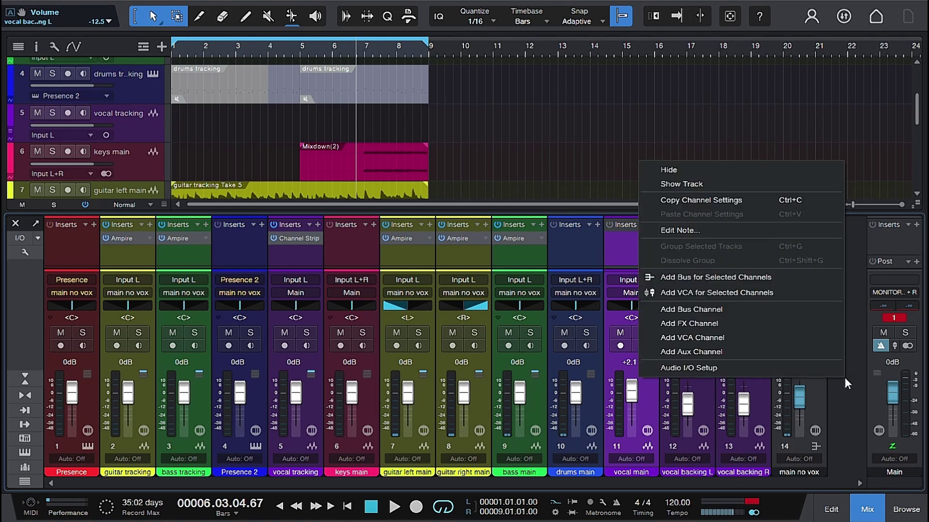
{"action": "left_click", "coordinate": [739, 309]}
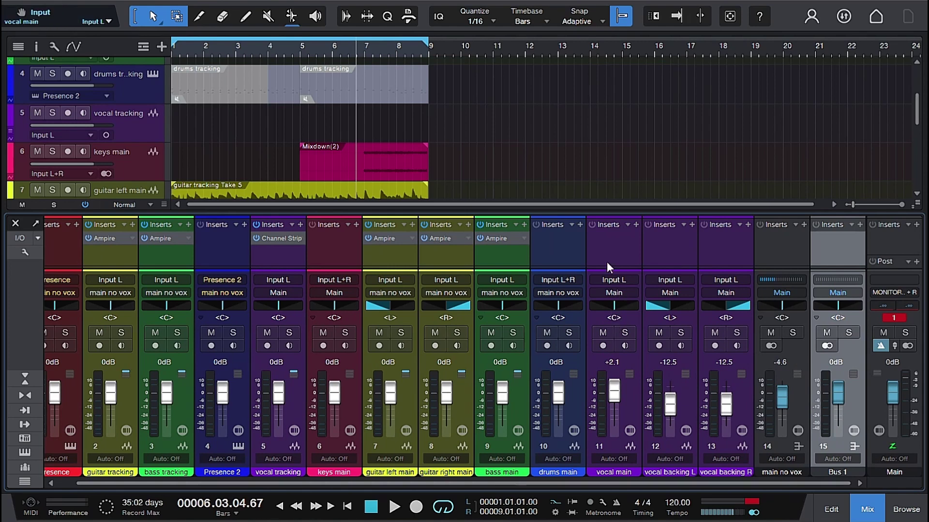
{"action": "left_click", "coordinate": [619, 292]}
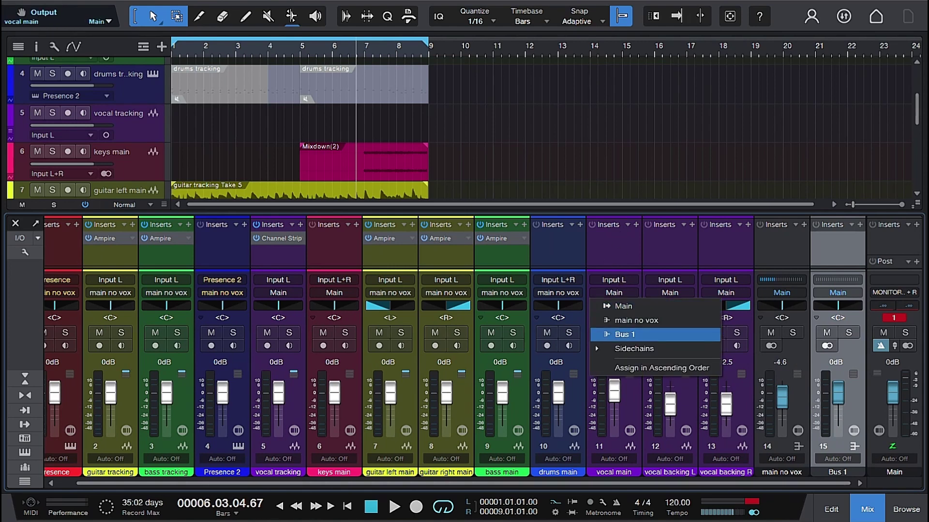
{"action": "left_click", "coordinate": [629, 329]}
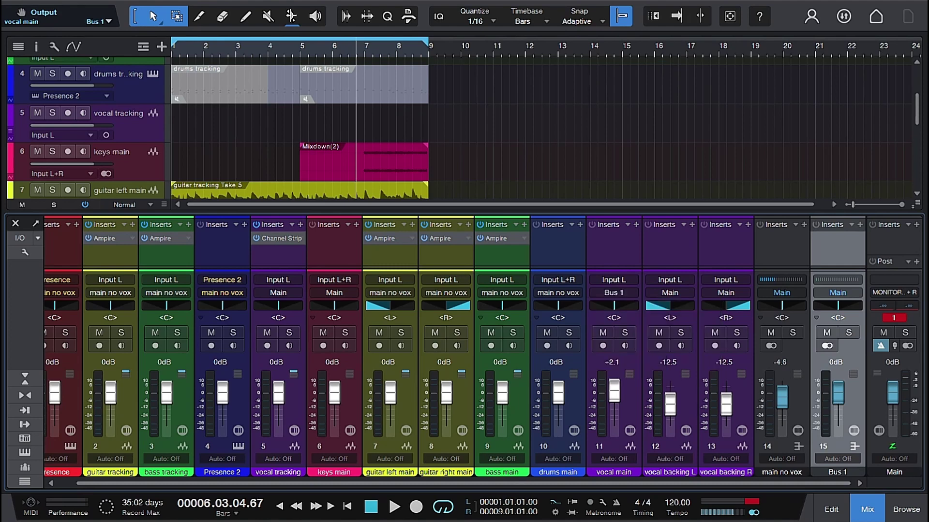
{"action": "left_click", "coordinate": [675, 294]}
{"action": "left_click", "coordinate": [680, 331]}
{"action": "left_click", "coordinate": [726, 292]}
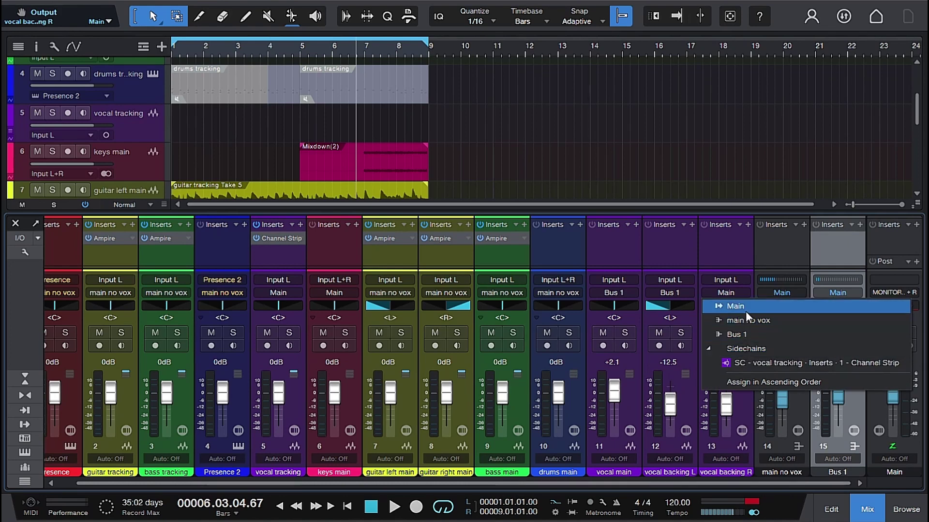
{"action": "left_click", "coordinate": [741, 333]}
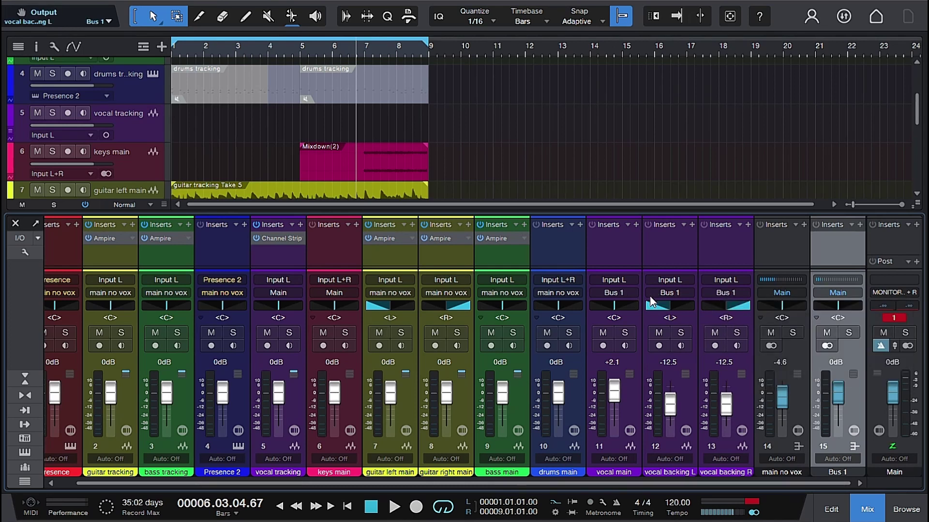
Rename the new vocal bus channel as "vox bus".
{"action": "double_click", "coordinate": [838, 472]}
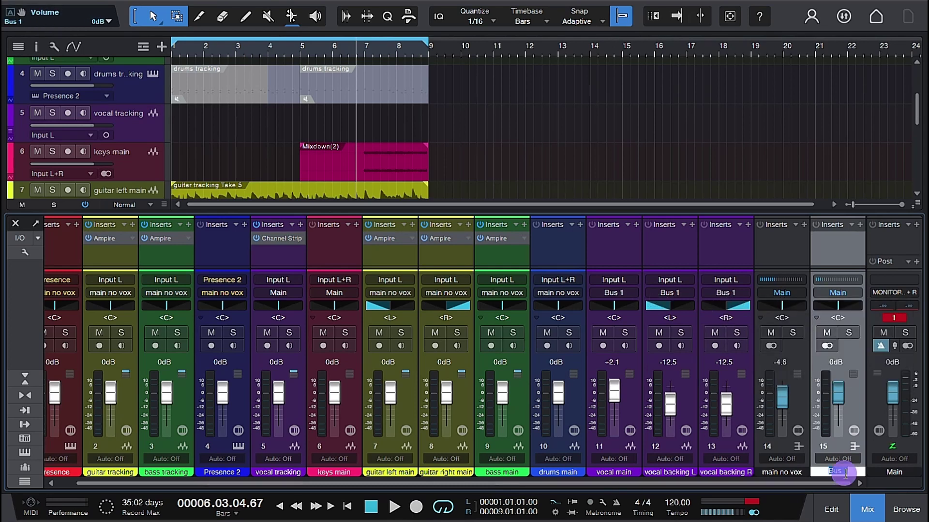
{"action": "type", "text": "vo"}
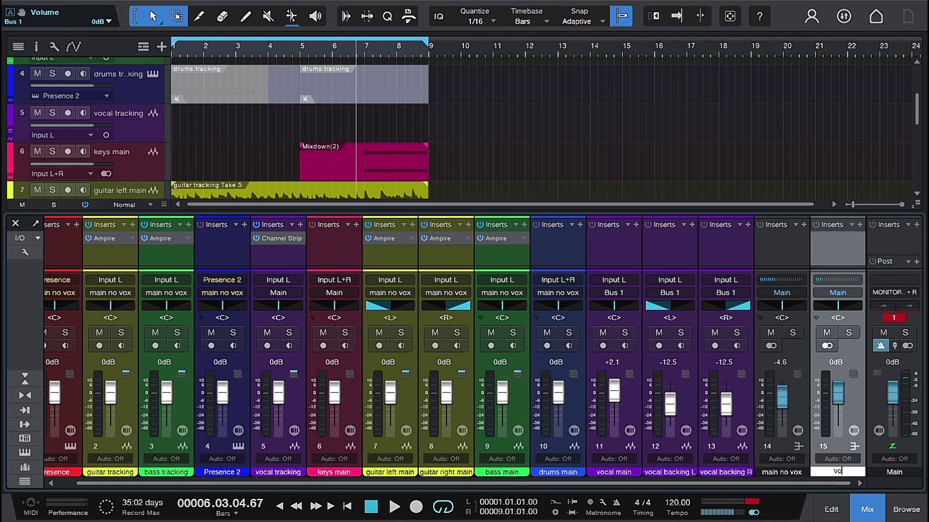
{"action": "type", "text": "x bus"}
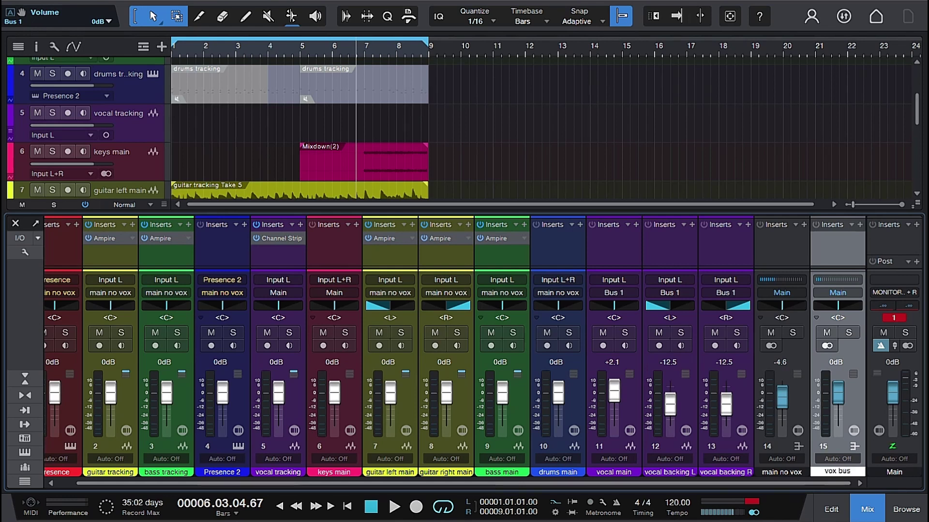
{"action": "key", "text": "Return"}
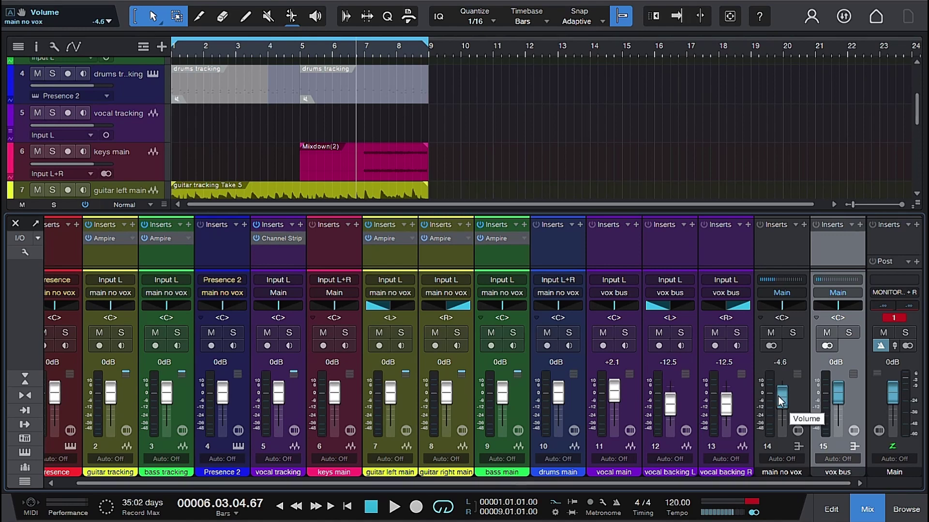
Raise the main no vox bus to 0 dB and reset the clip indicator on the Main output.
{"action": "scroll", "coordinate": [779, 396], "scroll_direction": "up", "scroll_amount": 4}
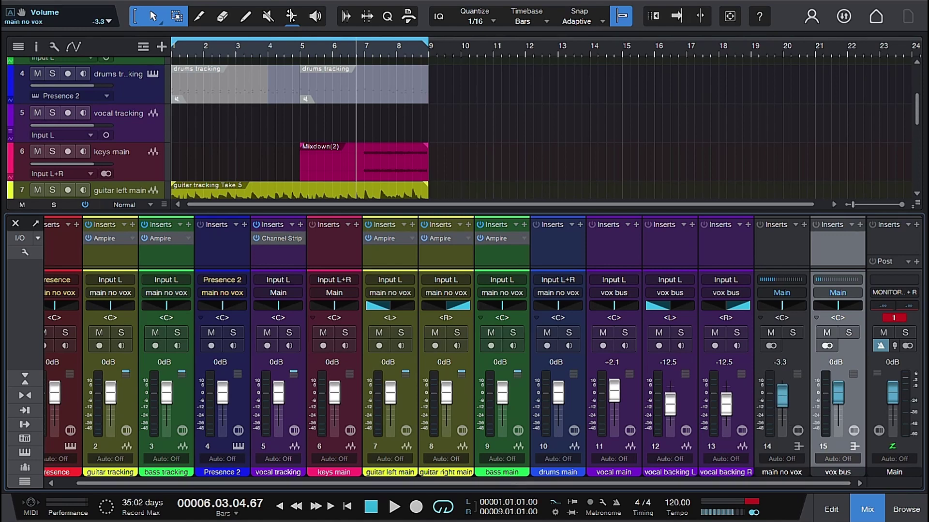
{"action": "scroll", "coordinate": [779, 396], "scroll_direction": "up", "scroll_amount": 5}
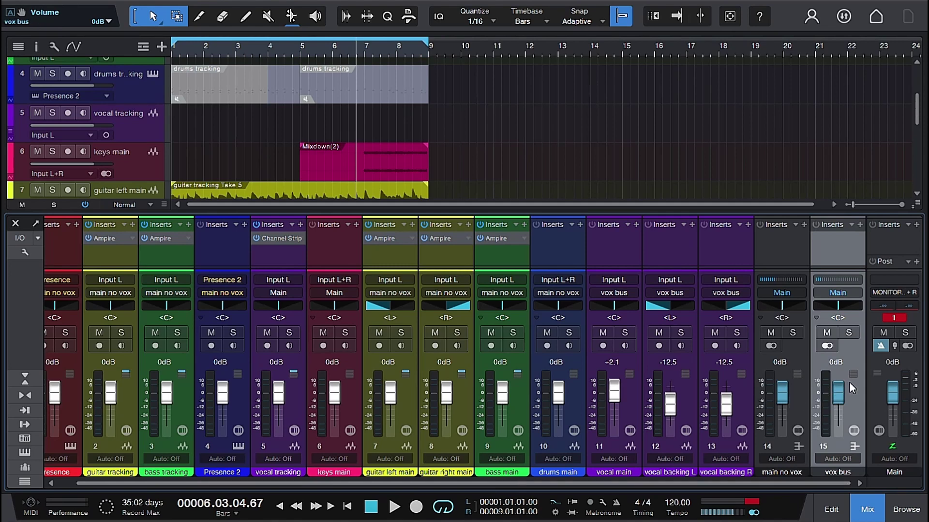
{"action": "left_click", "coordinate": [896, 318]}
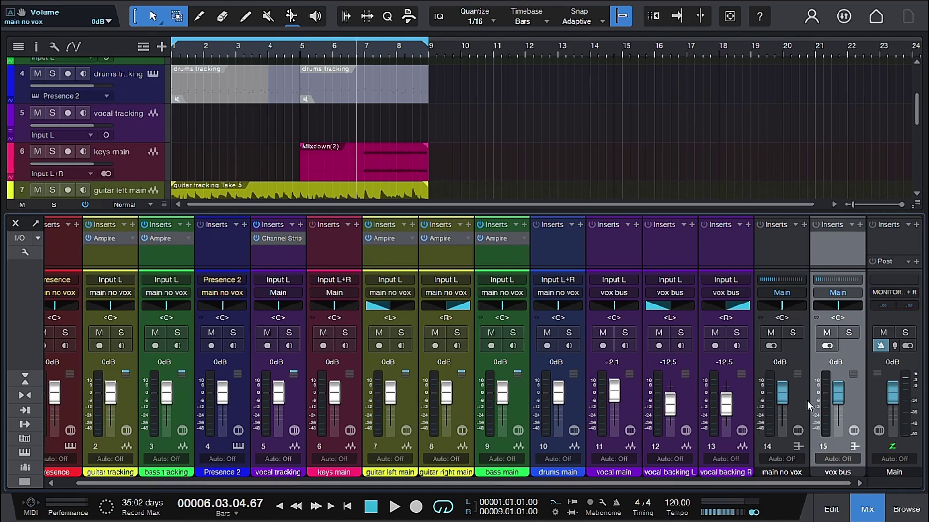
While playing the loop, set the vox bus volume to +2.9 dB.
{"action": "key", "text": "space"}
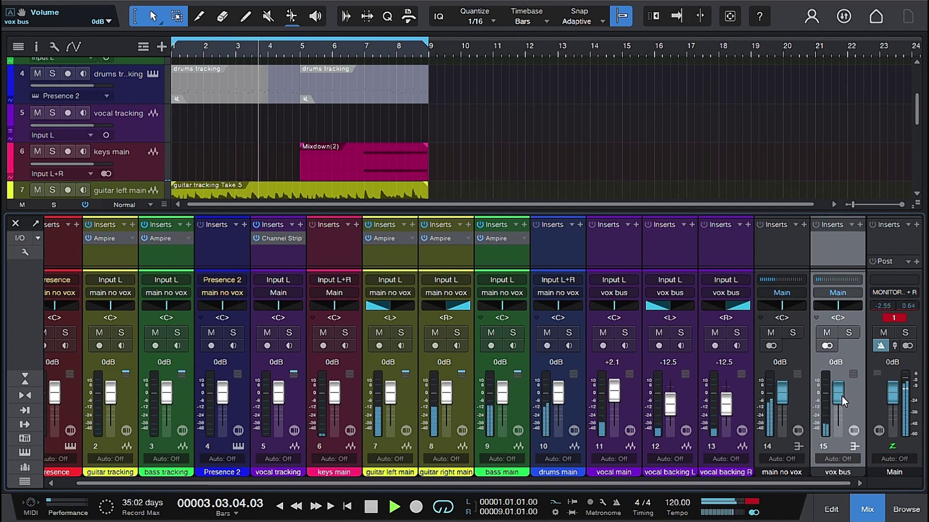
{"action": "scroll", "coordinate": [842, 396], "scroll_direction": "up", "scroll_amount": 3}
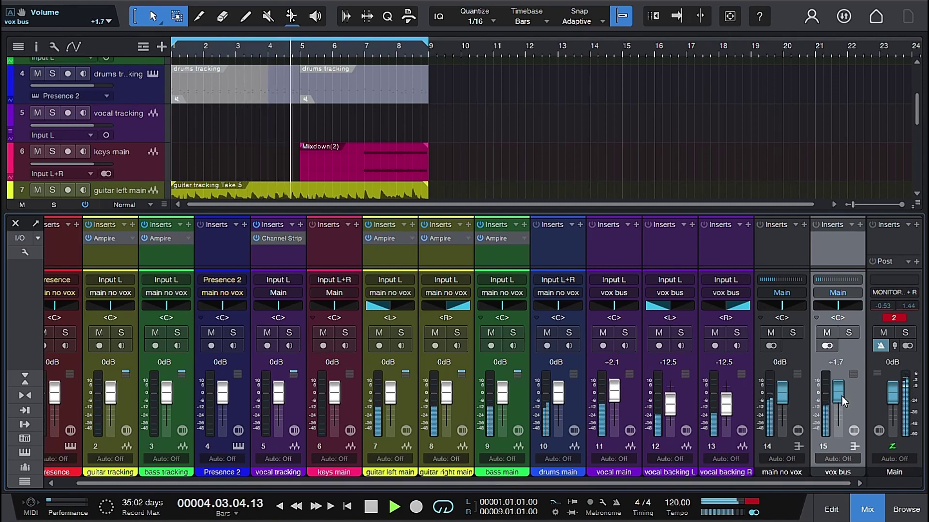
{"action": "scroll", "coordinate": [842, 396], "scroll_direction": "up", "scroll_amount": 2}
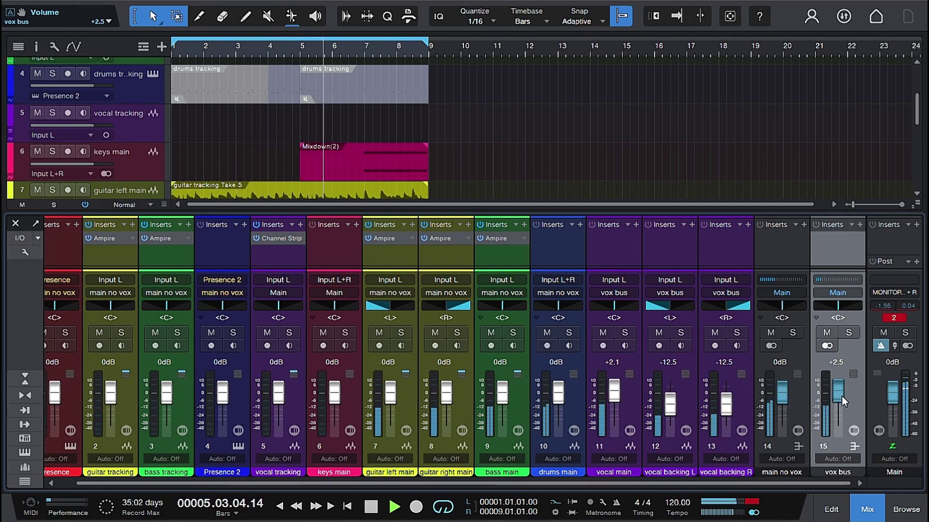
{"action": "scroll", "coordinate": [842, 396], "scroll_direction": "up", "scroll_amount": 2}
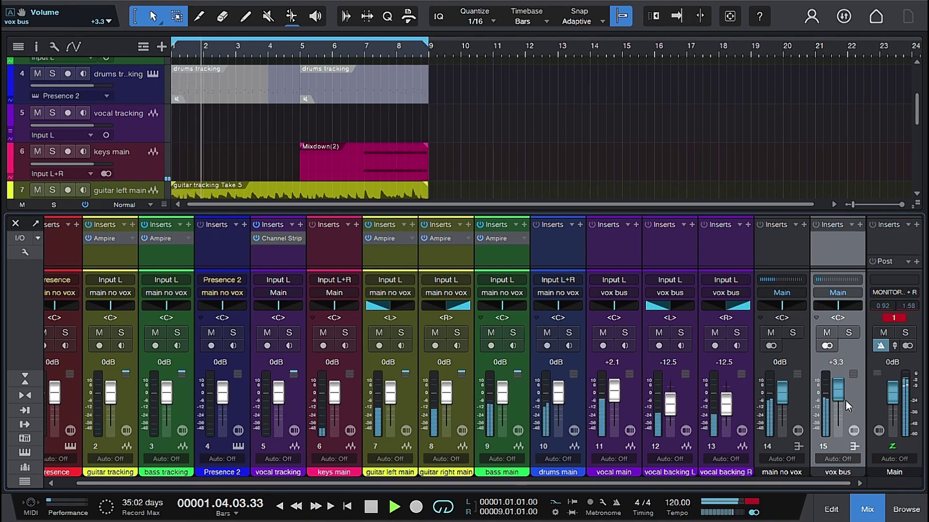
{"action": "left_click_drag", "start_coordinate": [840, 393], "coordinate": [840, 395]}
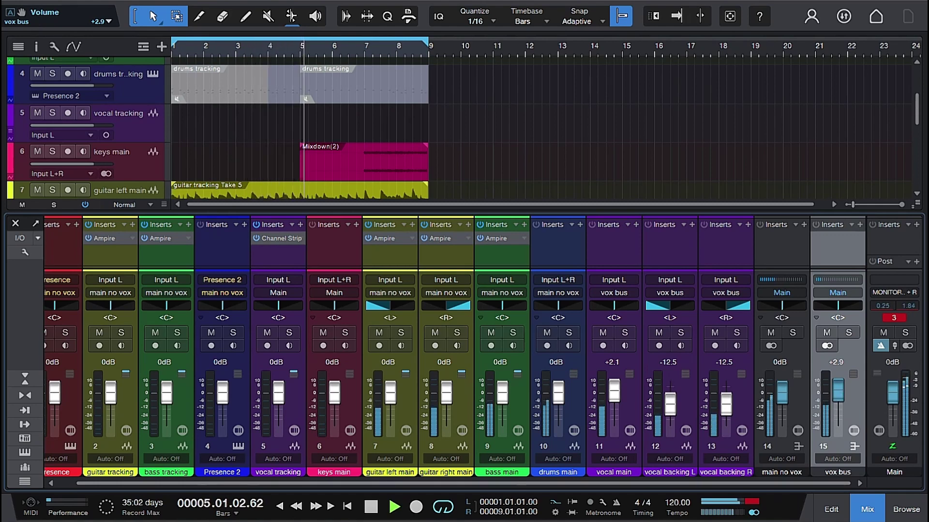
Raise both backing vocal channels to -11.7 dB, stop playback and close the mixer.
{"action": "left_click_drag", "start_coordinate": [671, 412], "coordinate": [722, 408]}
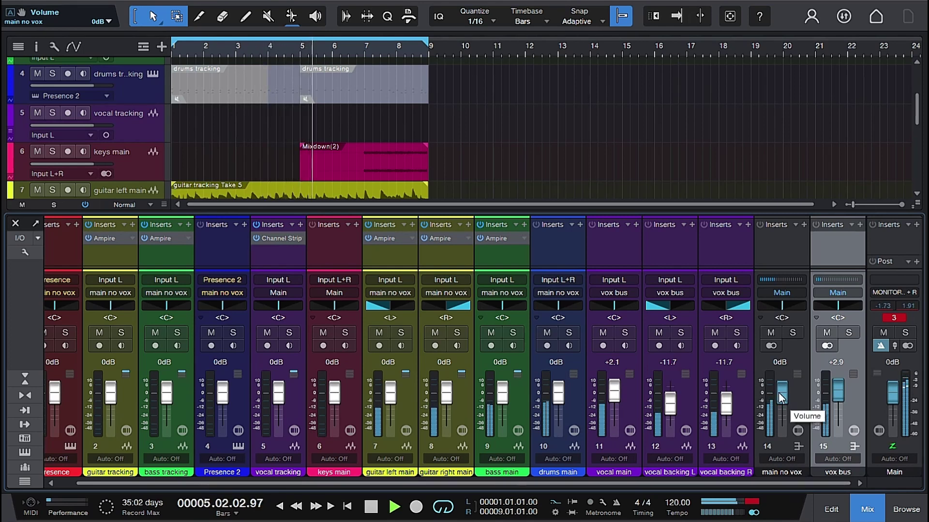
{"action": "left_click", "coordinate": [371, 507]}
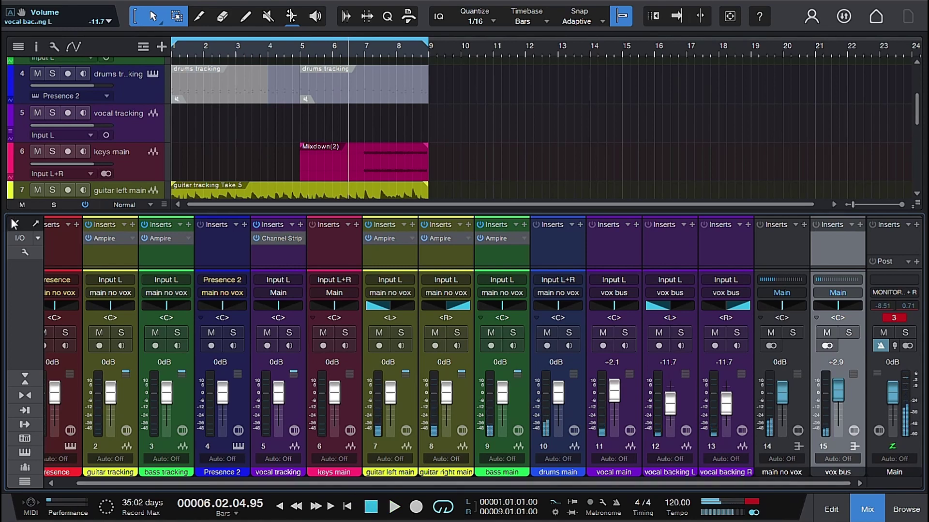
{"action": "key", "text": "F3"}
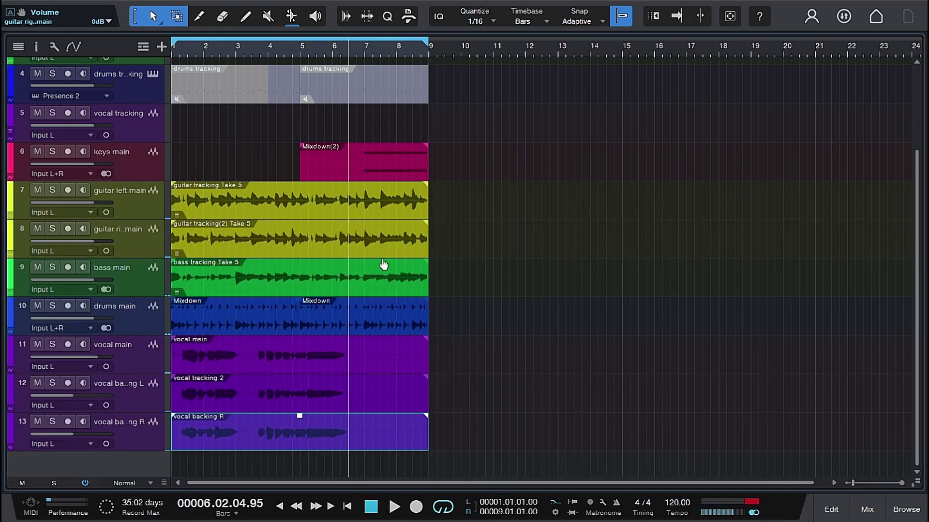